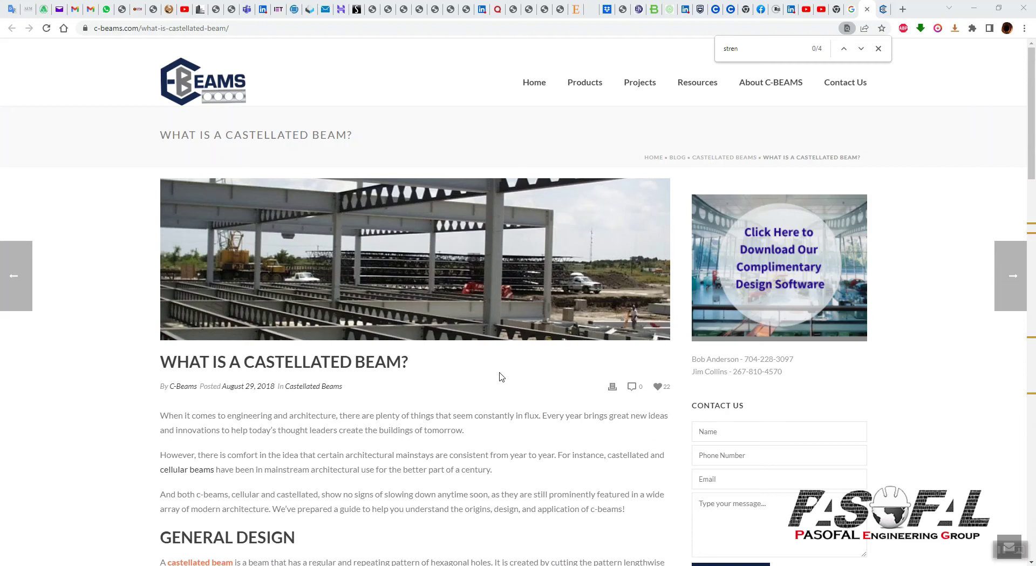
Step: Finish reading the C-Beams castellated beam article and switch to the Google Images results
scroll(423, 288, down, 6)
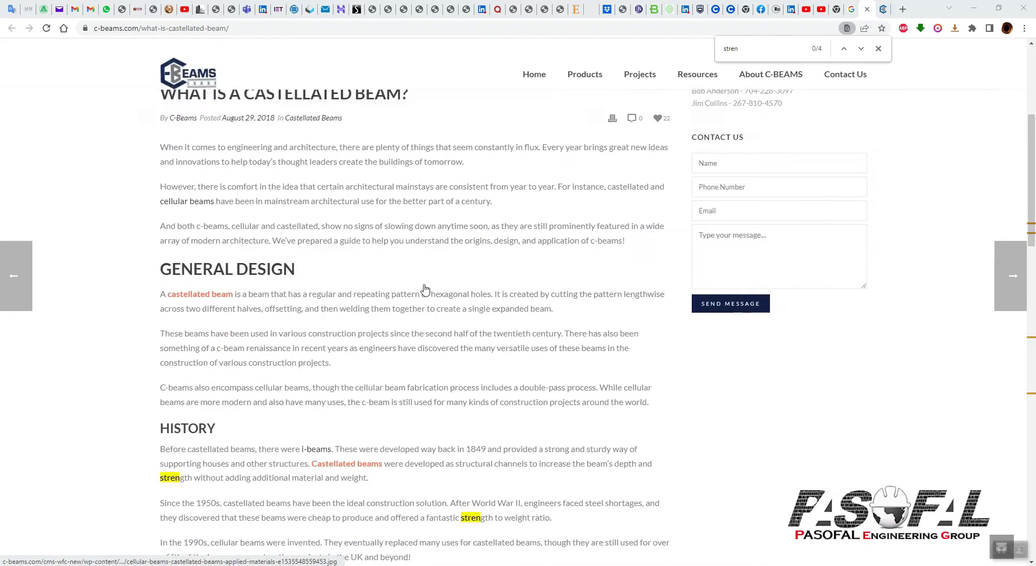
scroll(423, 289, up, 6)
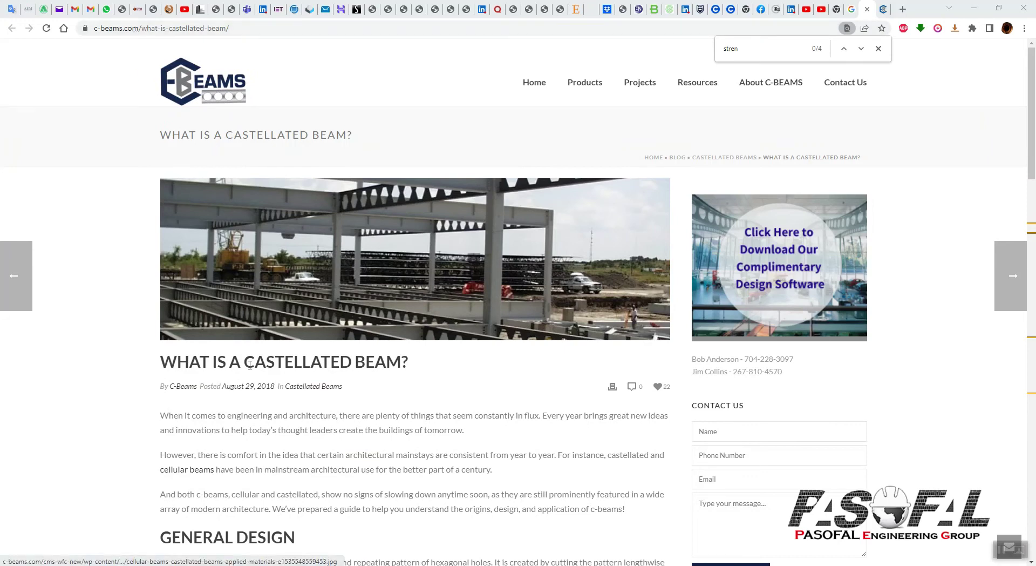
scroll(250, 365, down, 4)
scroll(794, 106, up, 4)
click(857, 11)
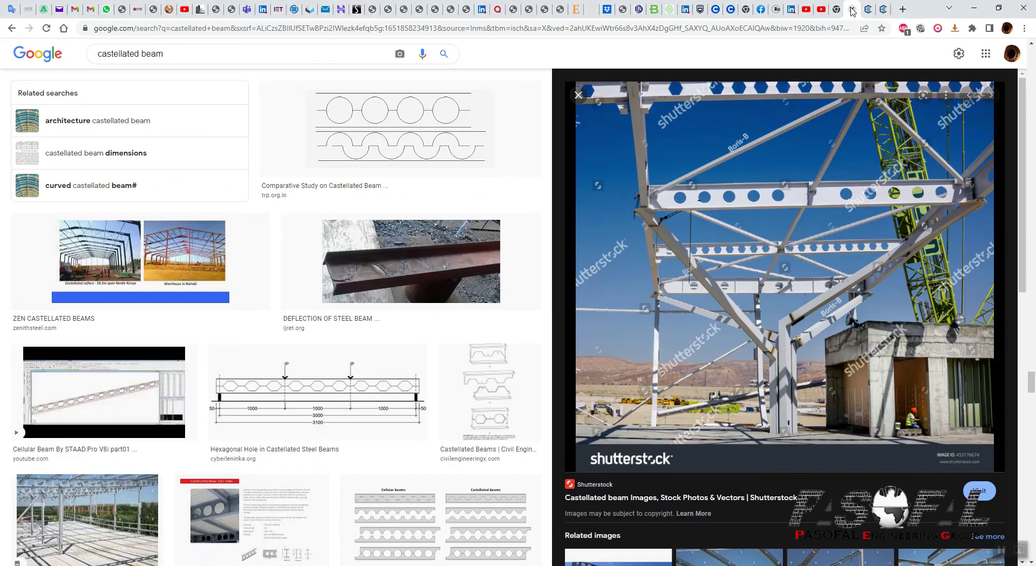
Step: Go back from the image results to the C-Beams 'What is a Castellated Beam?' article
scroll(194, 184, up, 5)
scroll(197, 194, up, 2)
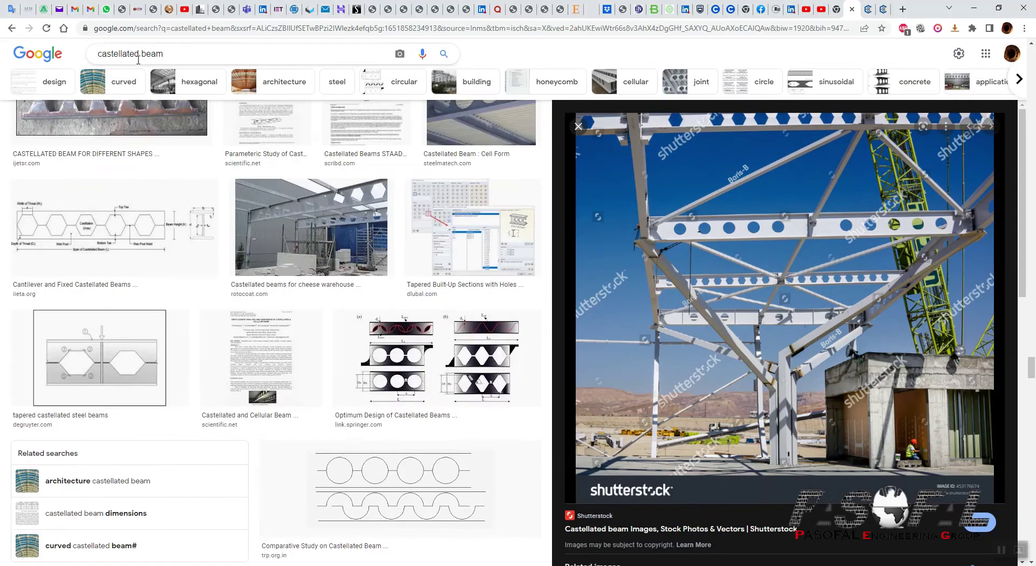
click(868, 10)
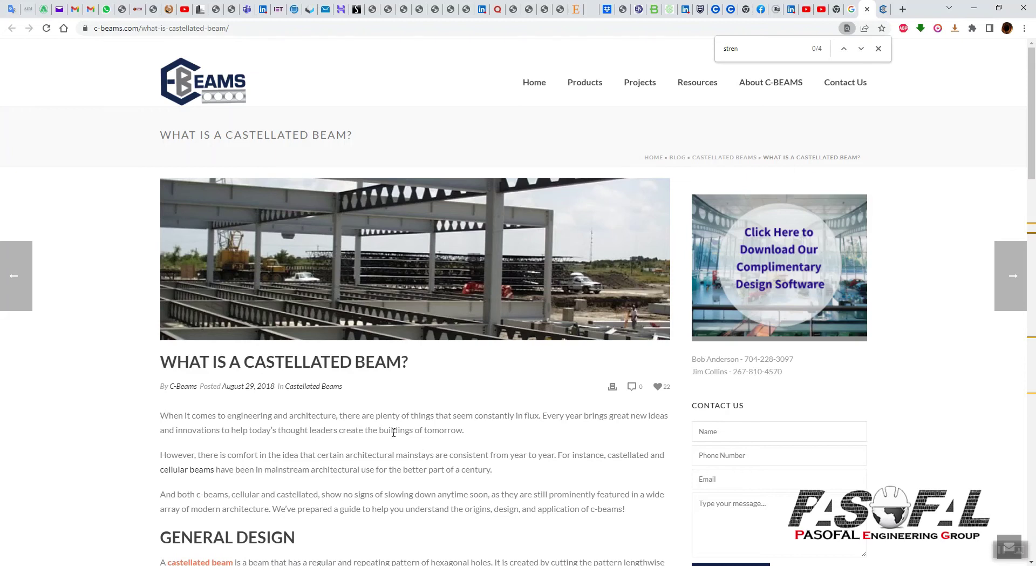
Step: Scroll the article and select 'strength to weight ratio' in the History section
scroll(245, 447, down, 5)
scroll(205, 209, up, 3)
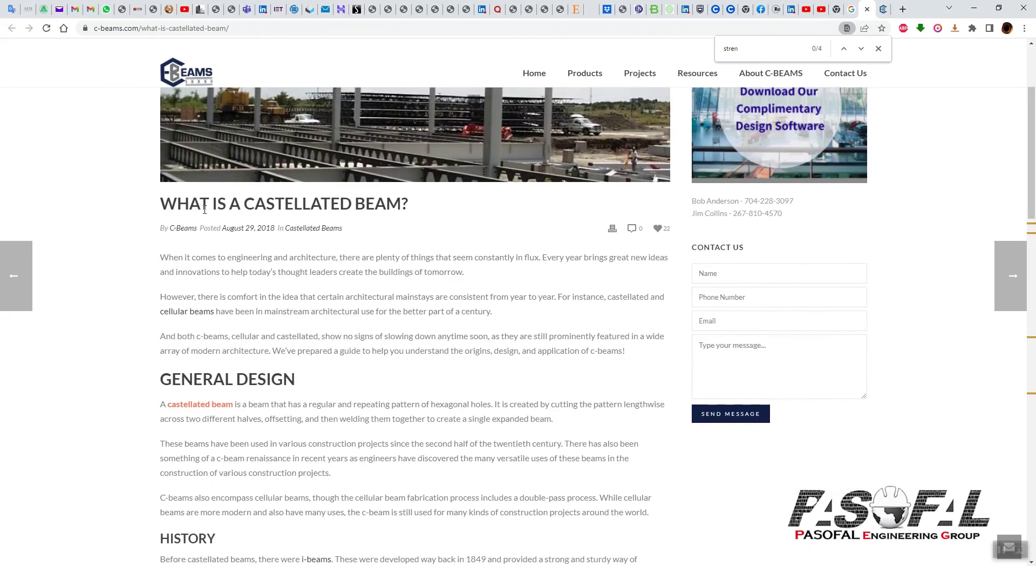
scroll(245, 293, down, 3)
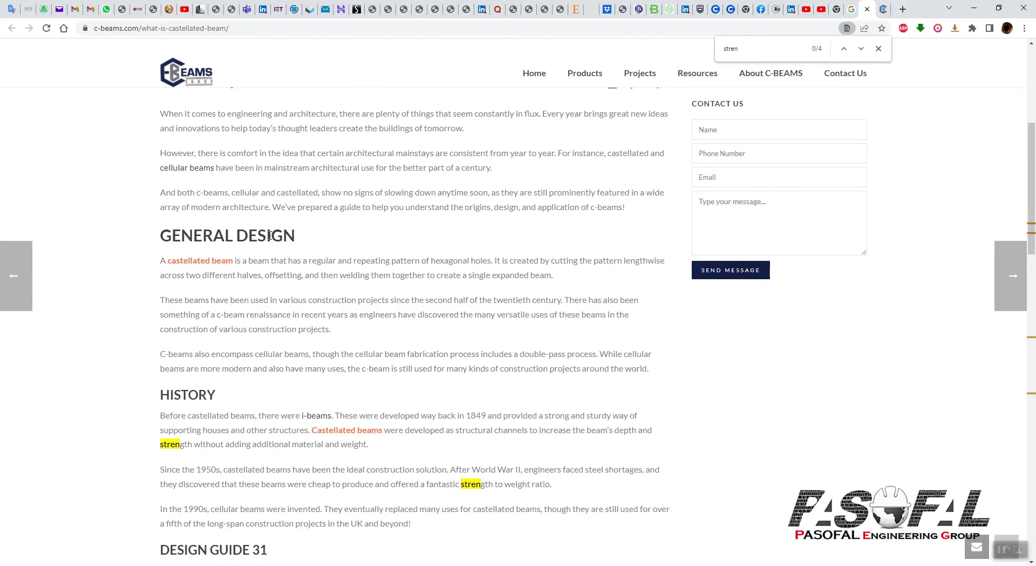
scroll(302, 311, down, 3)
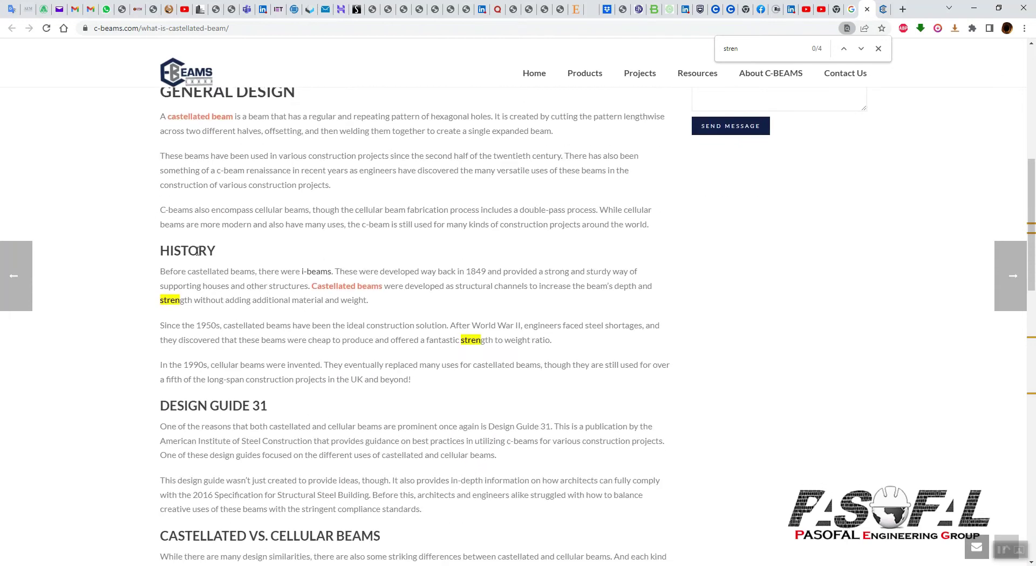
scroll(411, 358, down, 6)
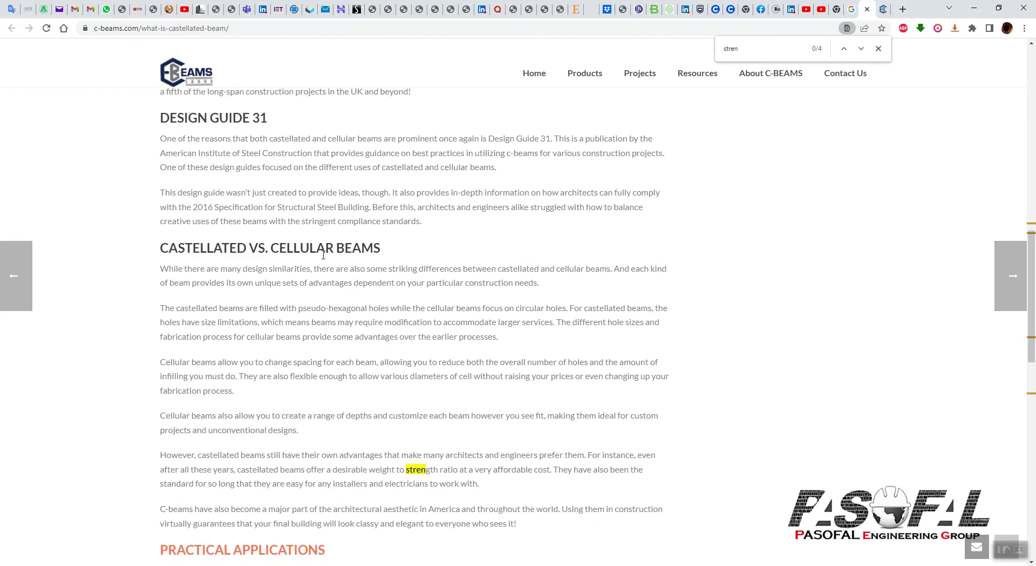
scroll(342, 292, down, 8)
scroll(438, 312, up, 11)
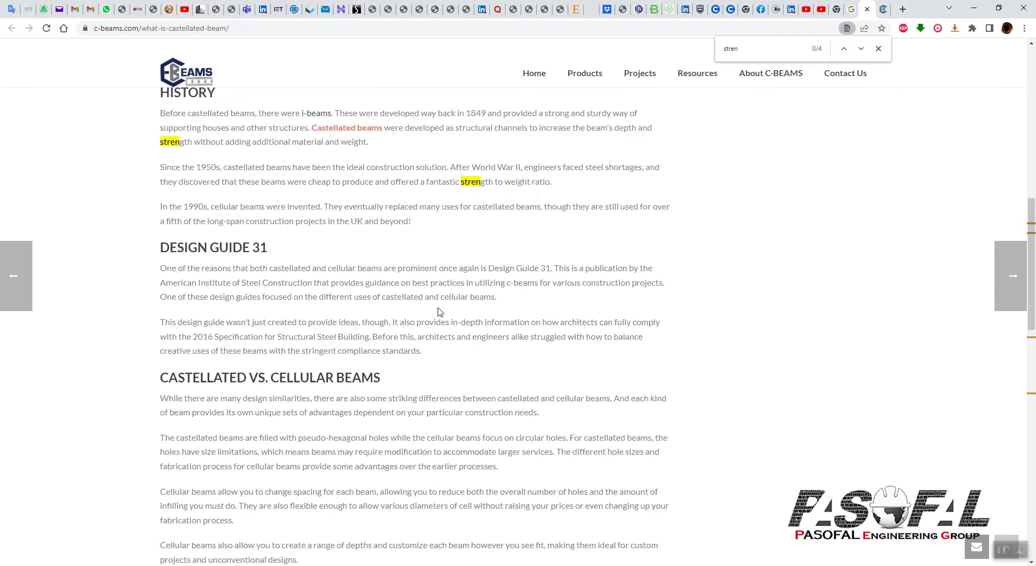
scroll(438, 311, up, 3)
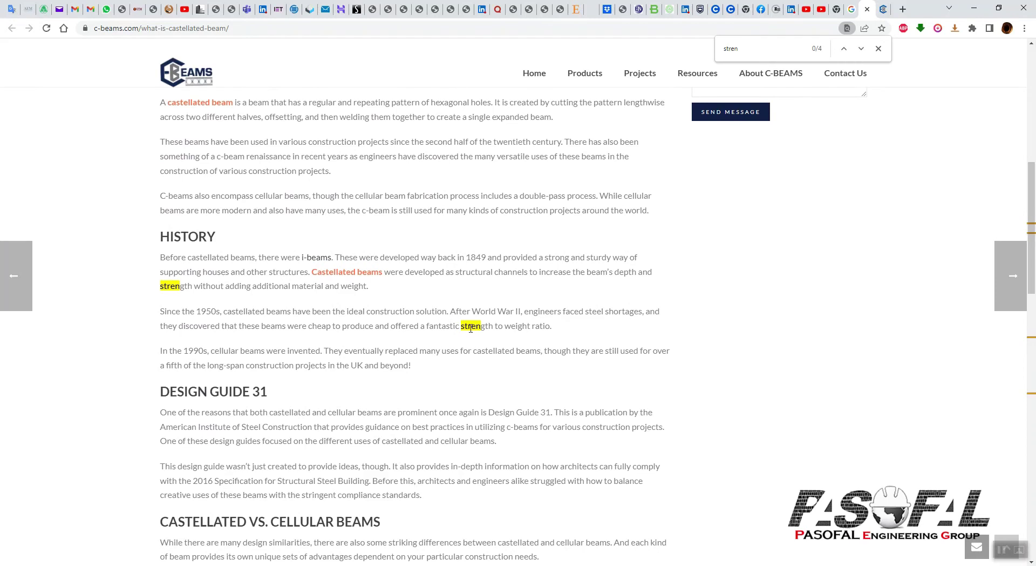
drag(462, 326, 550, 326)
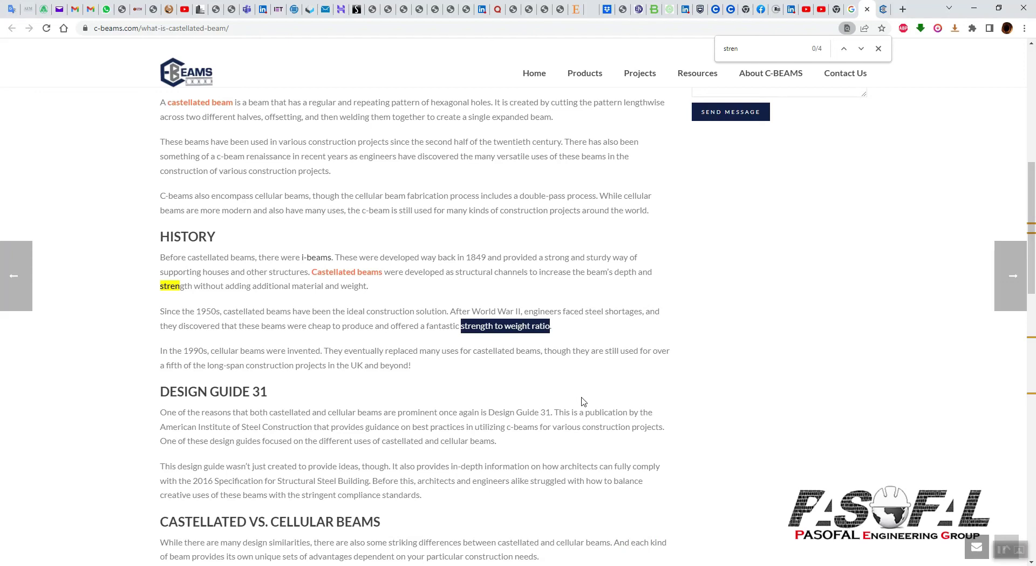
Step: Return to the Google Images castellated beam results
scroll(574, 382, up, 10)
click(396, 204)
click(852, 9)
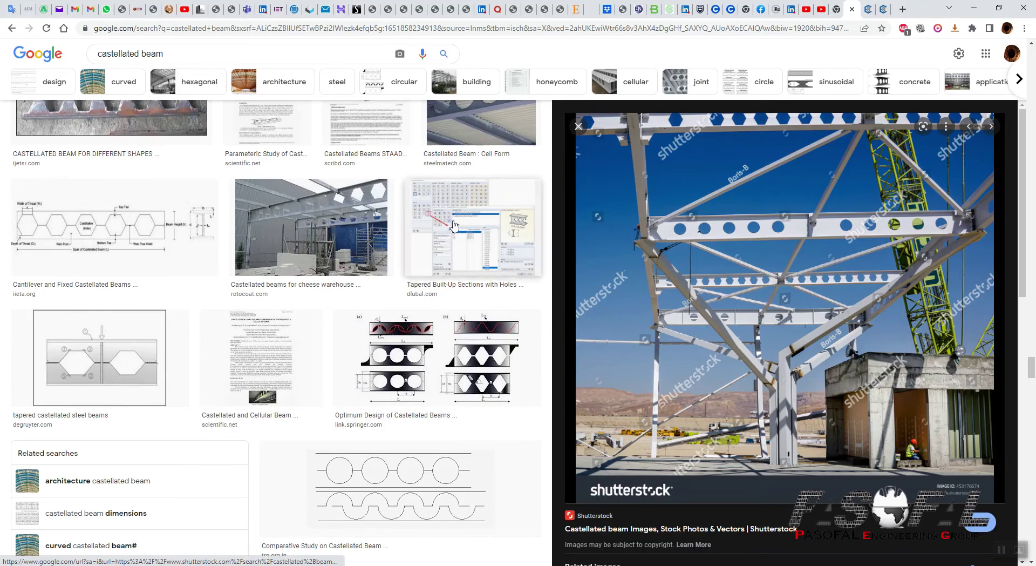
scroll(404, 256, up, 7)
scroll(403, 256, down, 5)
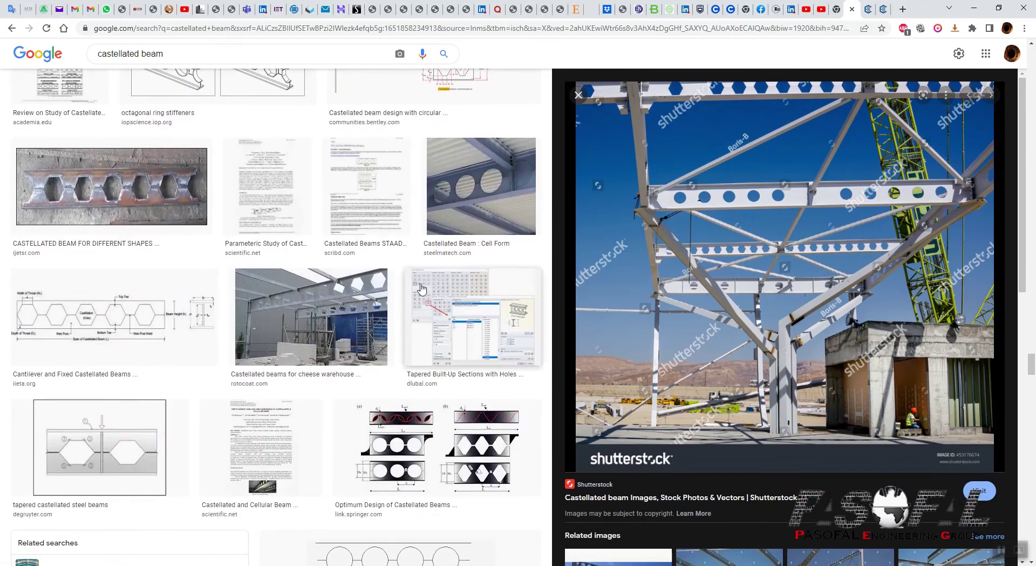
scroll(259, 272, up, 10)
scroll(313, 273, up, 20)
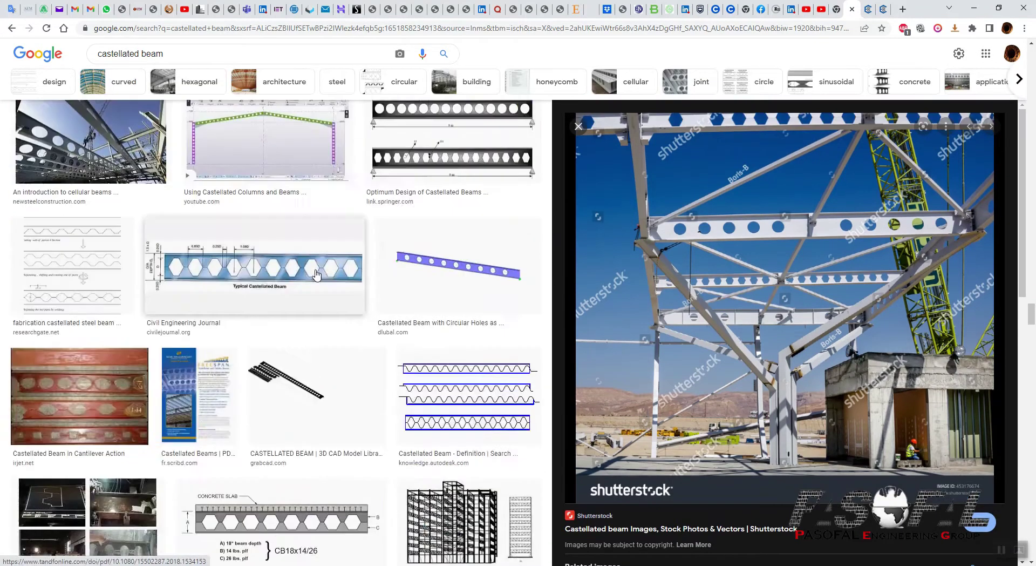
scroll(326, 276, up, 15)
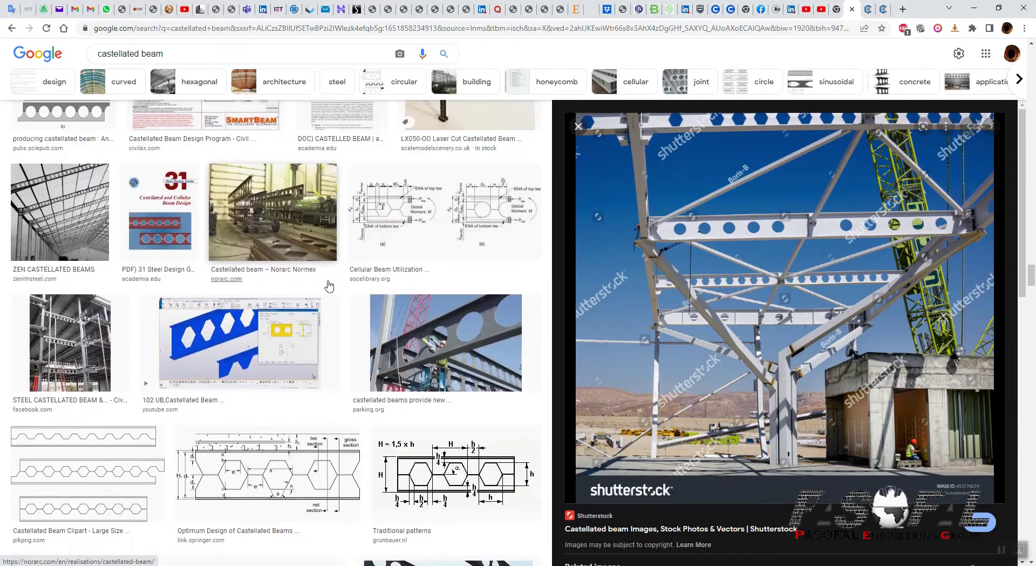
scroll(295, 297, up, 7)
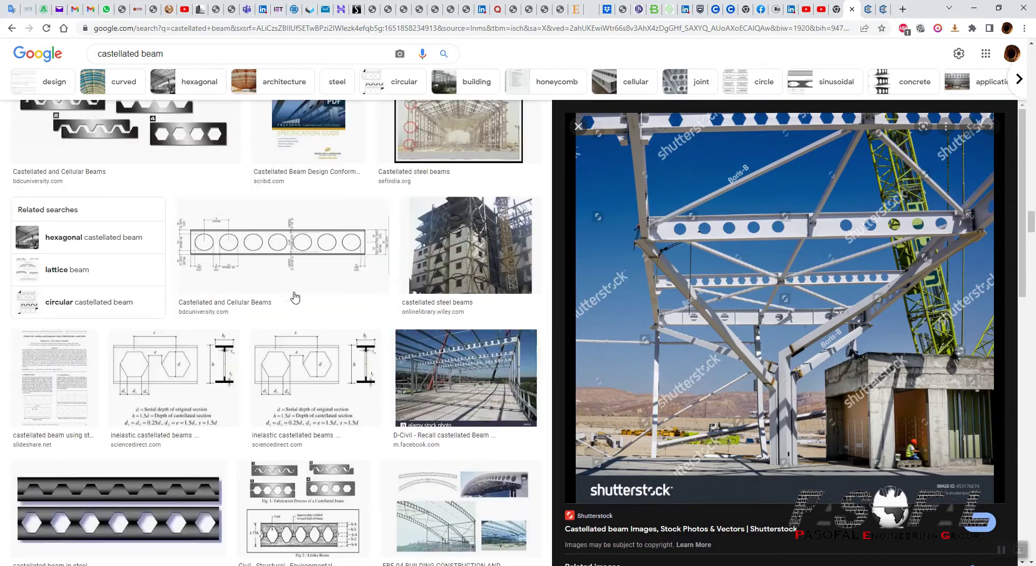
scroll(184, 431, up, 15)
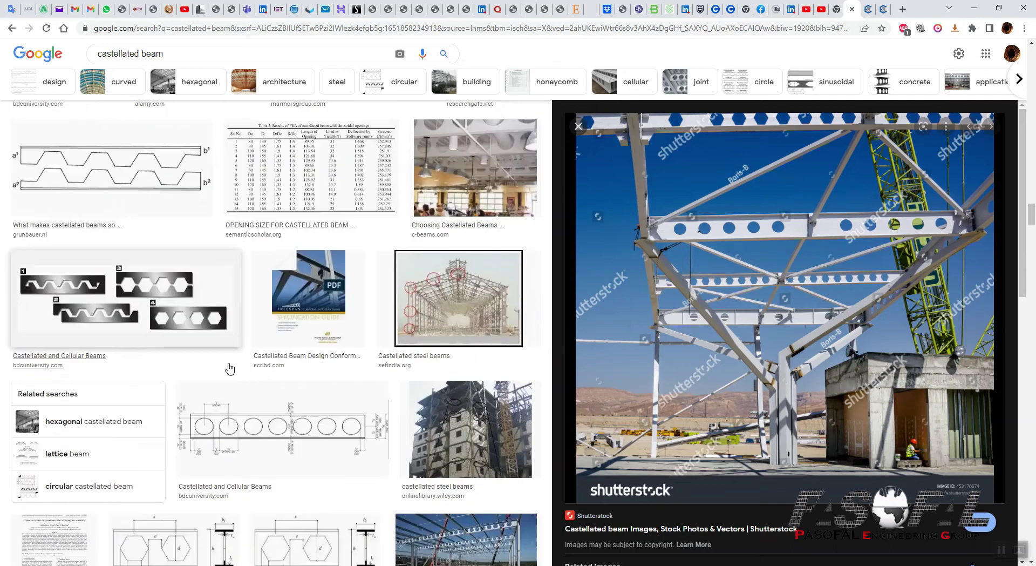
scroll(310, 322, up, 7)
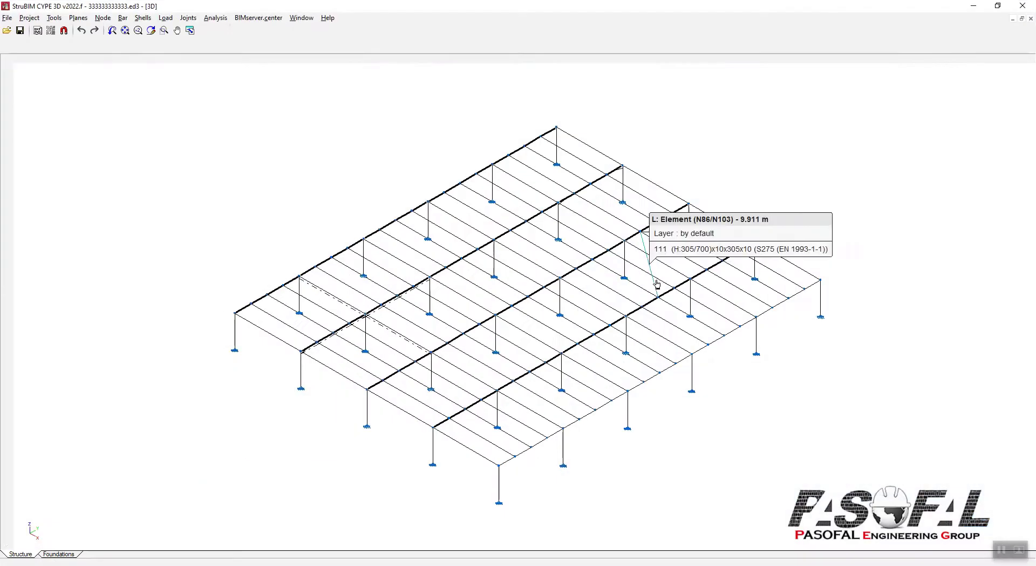
Step: Open a rendered 3D view of the complete structure and orbit down to the castellated beam
scroll(482, 448, up, 5)
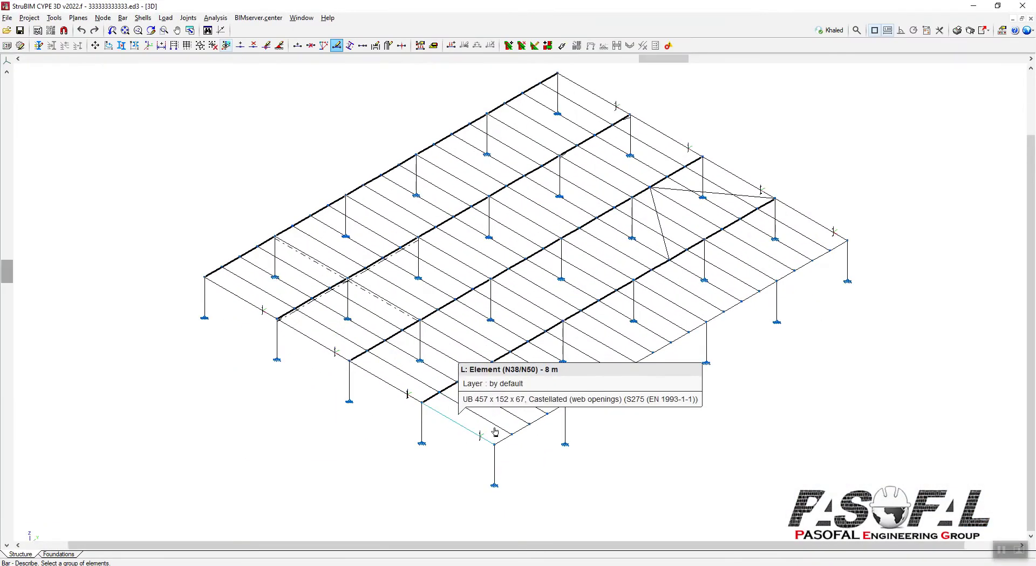
scroll(430, 411, up, 3)
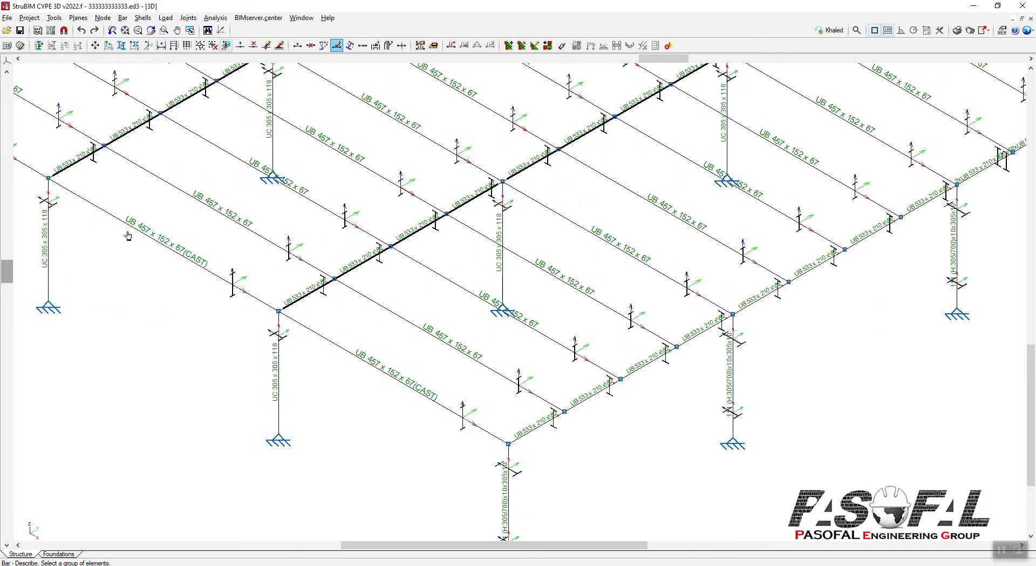
scroll(451, 408, down, 2)
scroll(435, 404, down, 1)
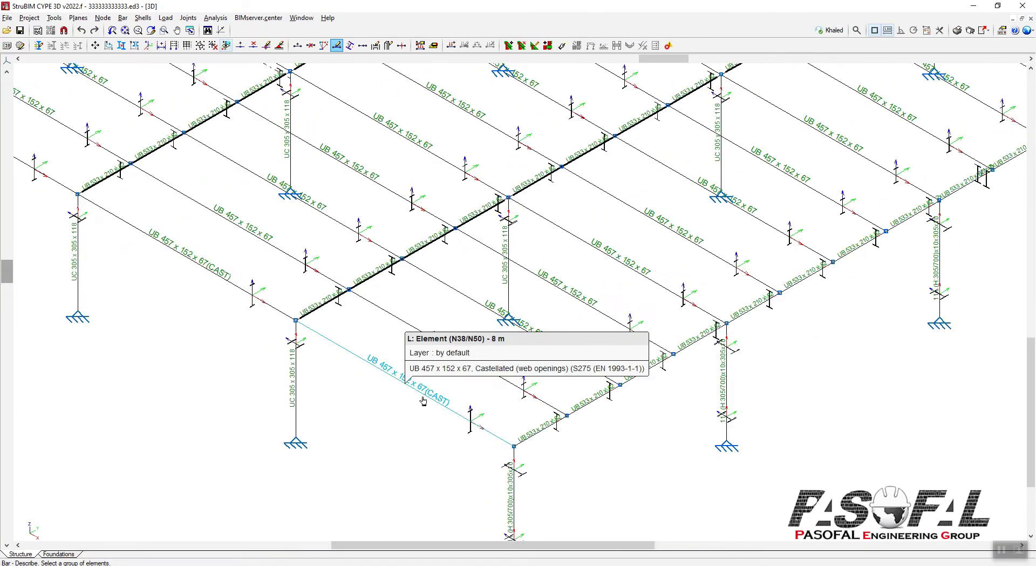
click(54, 17)
mouse_move(162, 256)
click(275, 255)
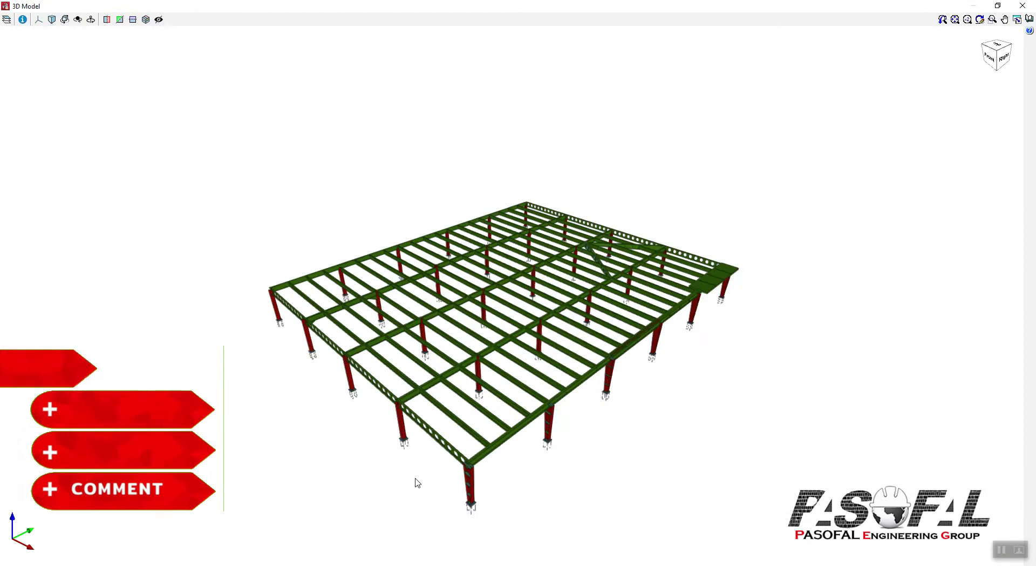
scroll(416, 483, up, 5)
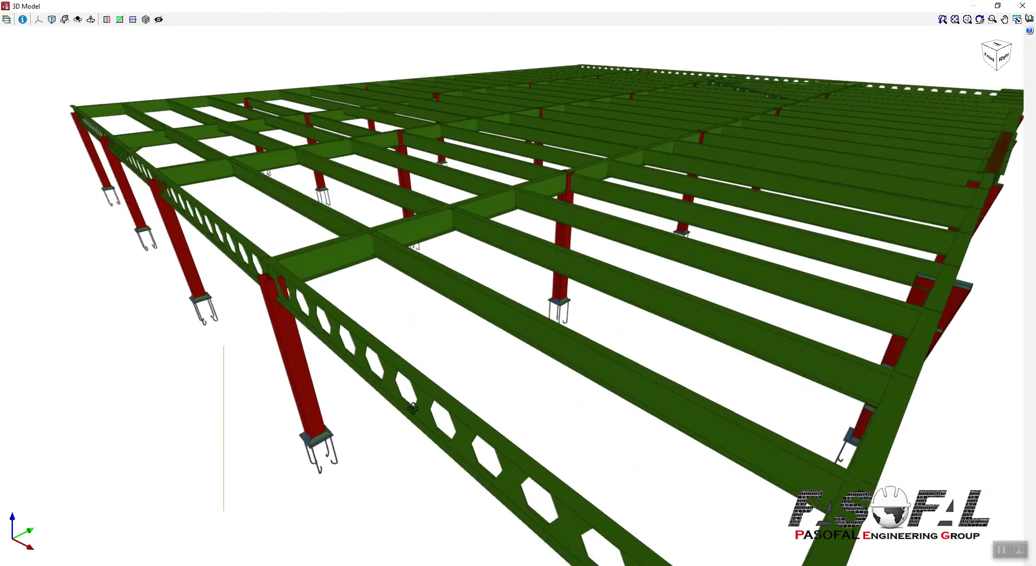
middle_drag(413, 408, 395, 327)
Step: Close the 3D view and describe the section of the castellated UB 457 x 152 x 67 beam
click(1022, 6)
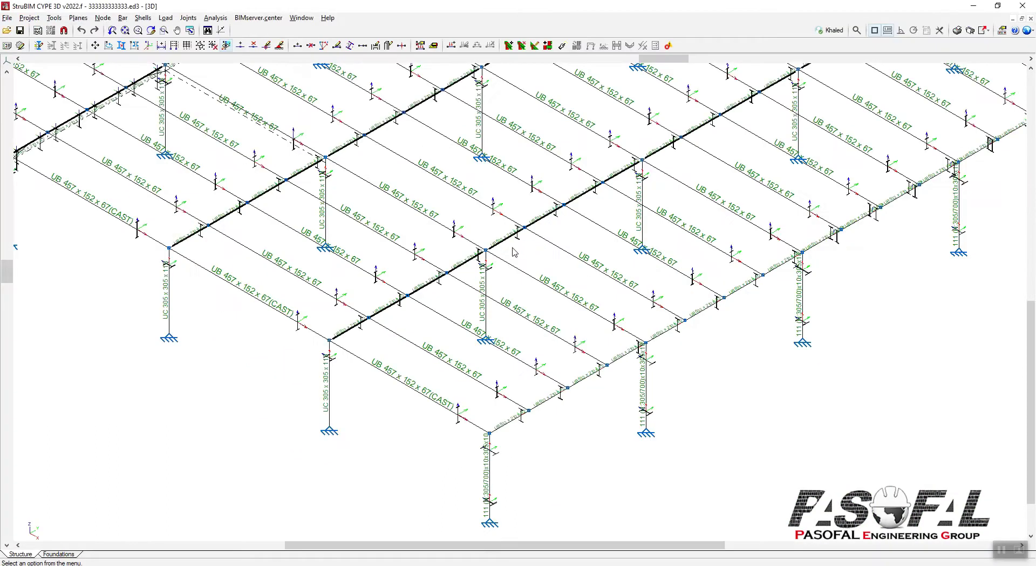
click(124, 18)
click(153, 99)
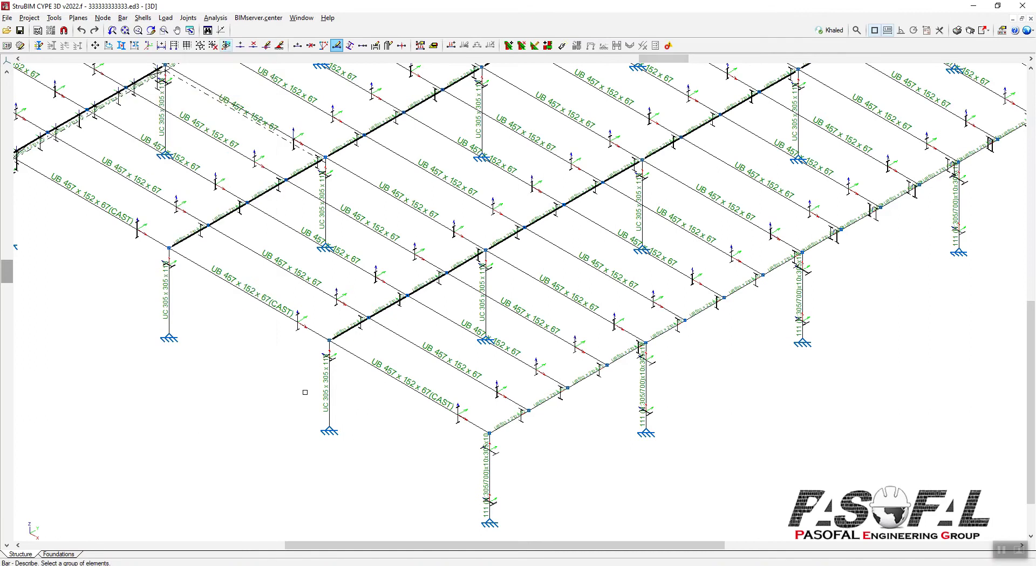
click(364, 369)
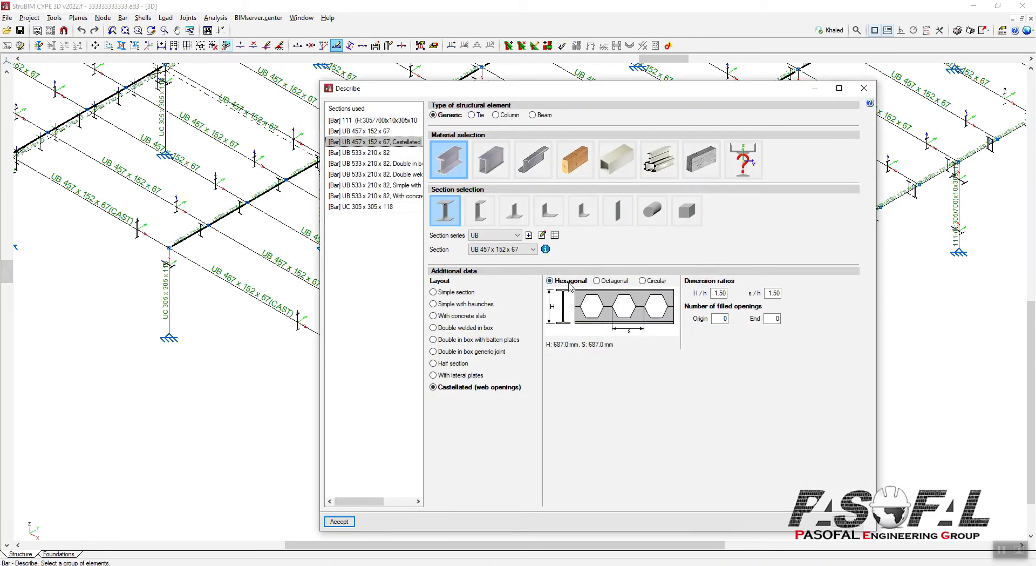
Step: Change the beam's web openings to circular with D/h 1.05 and s/D 1.25
click(597, 281)
click(647, 281)
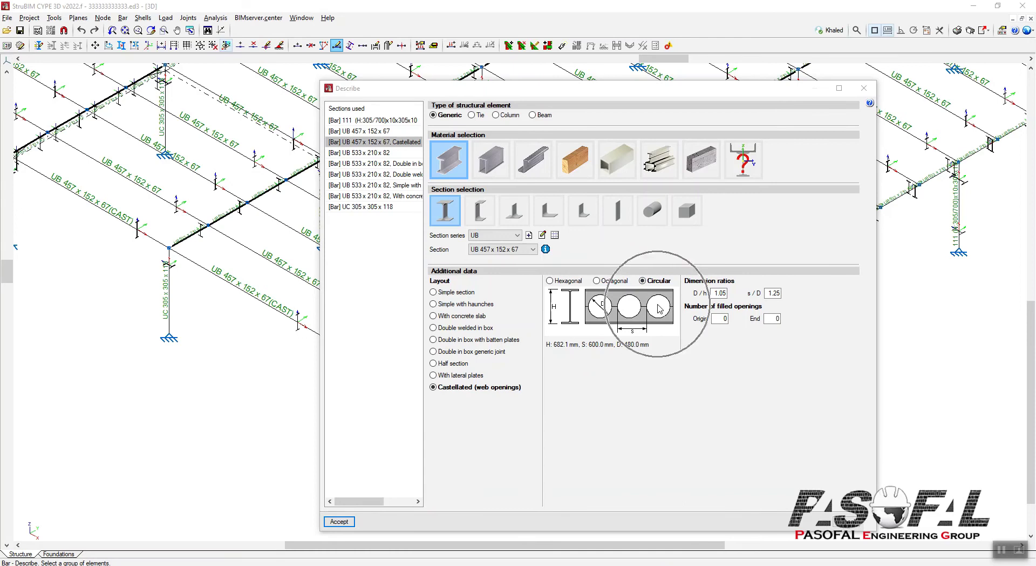
click(654, 318)
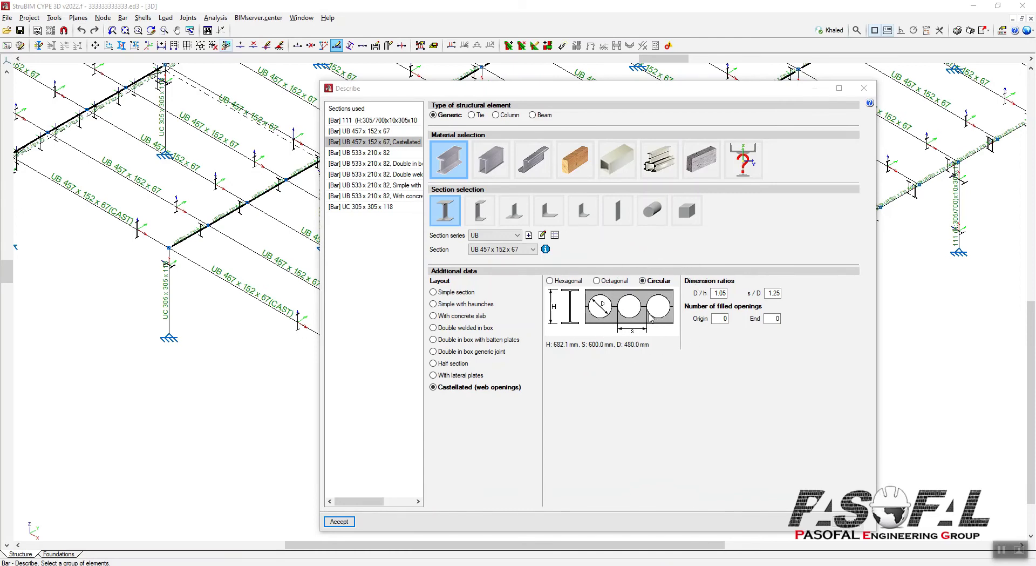
click(658, 314)
Step: Switch to Chrome and select the 'Castellated vs. Cellular Beams' heading in the article
key(alt+Tab)
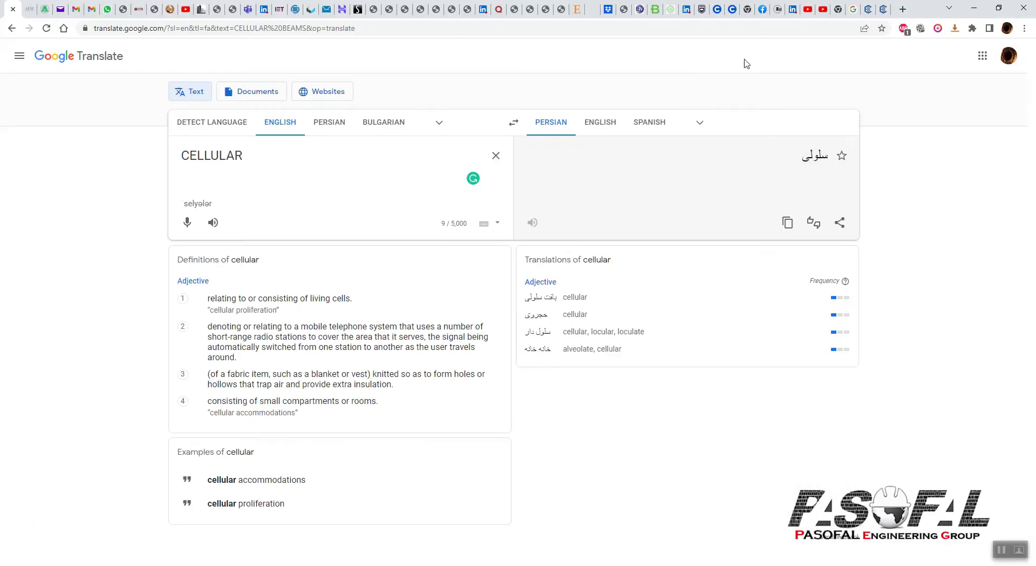
click(866, 9)
scroll(482, 294, down, 12)
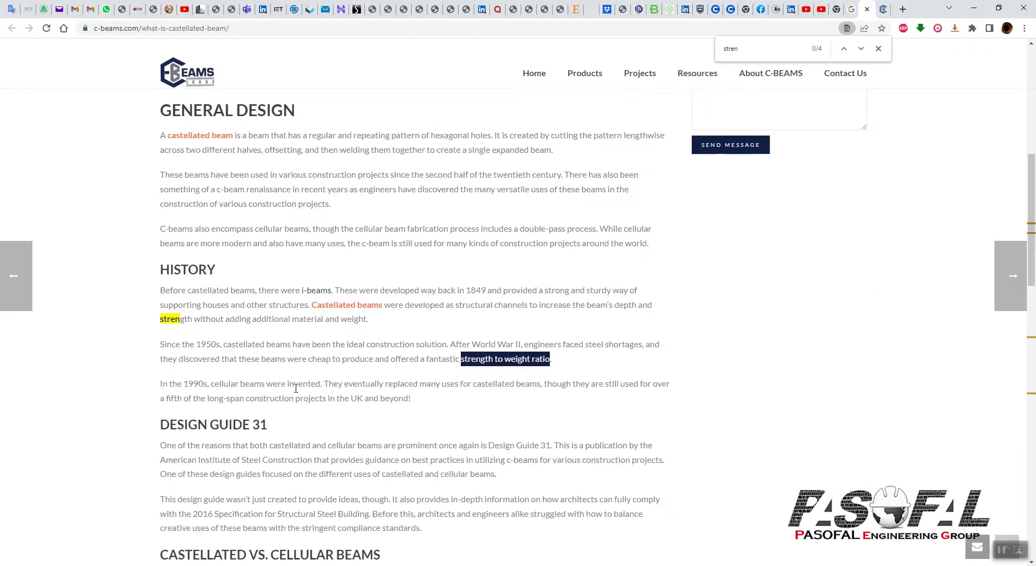
drag(160, 236, 316, 236)
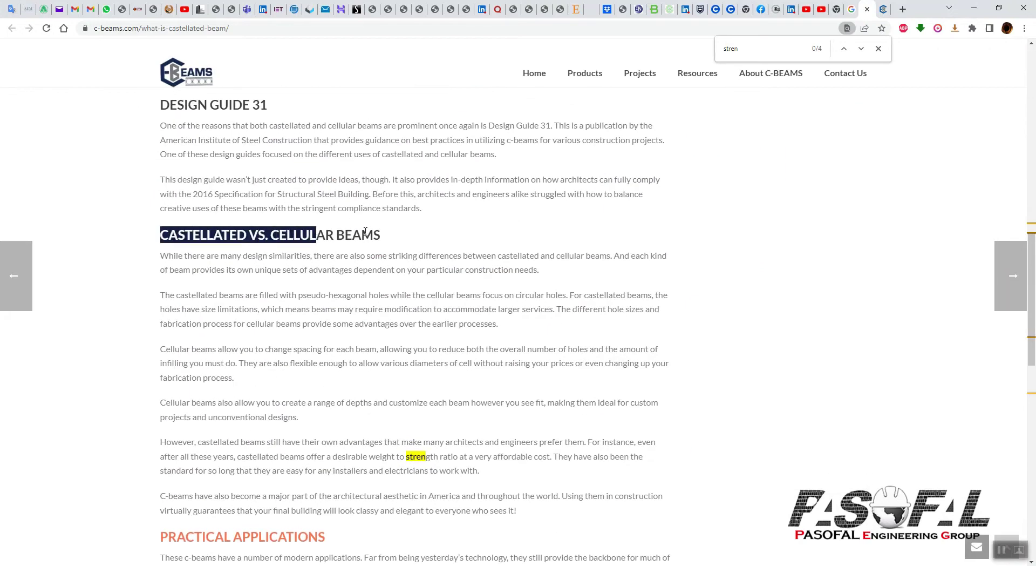
mouse_move(975, 284)
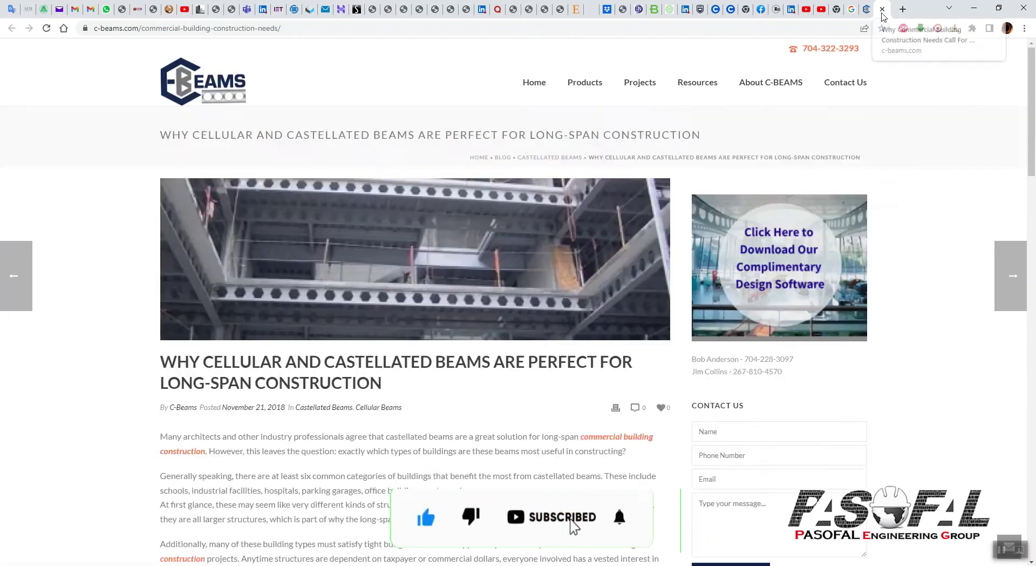
Step: Read through the long-span construction article, then minimise the browser
scroll(310, 341, down, 9)
scroll(311, 340, down, 20)
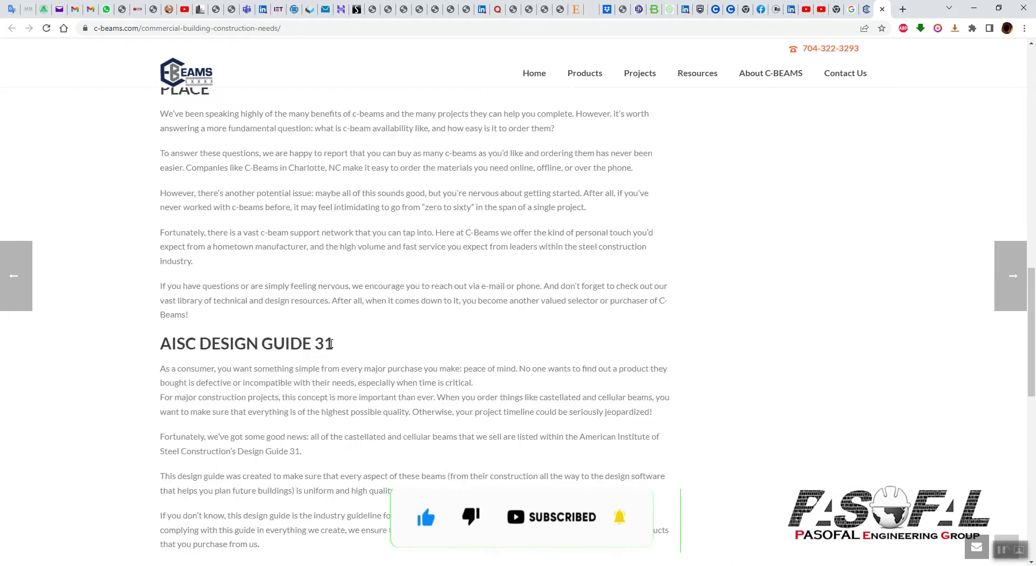
scroll(331, 342, up, 20)
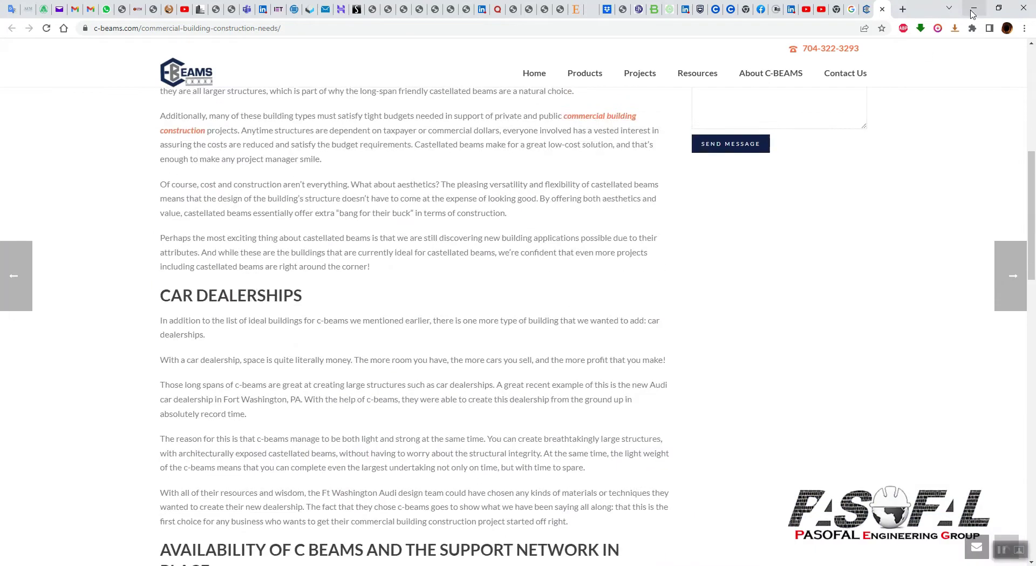
click(975, 8)
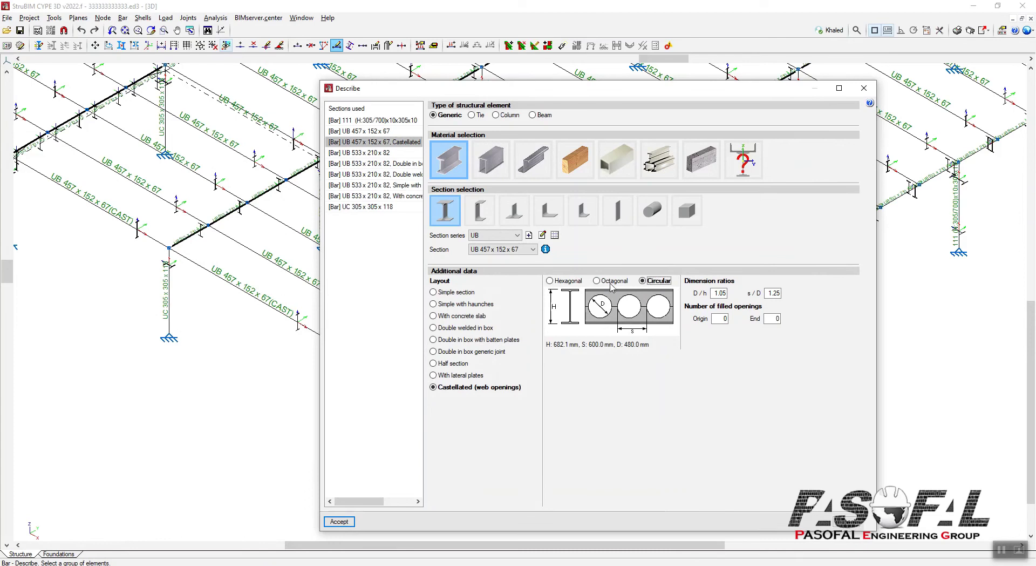
Step: Set the web openings to Hexagonal, shift the Describe dialog left, and return to Chrome
key(Left)
key(Left)
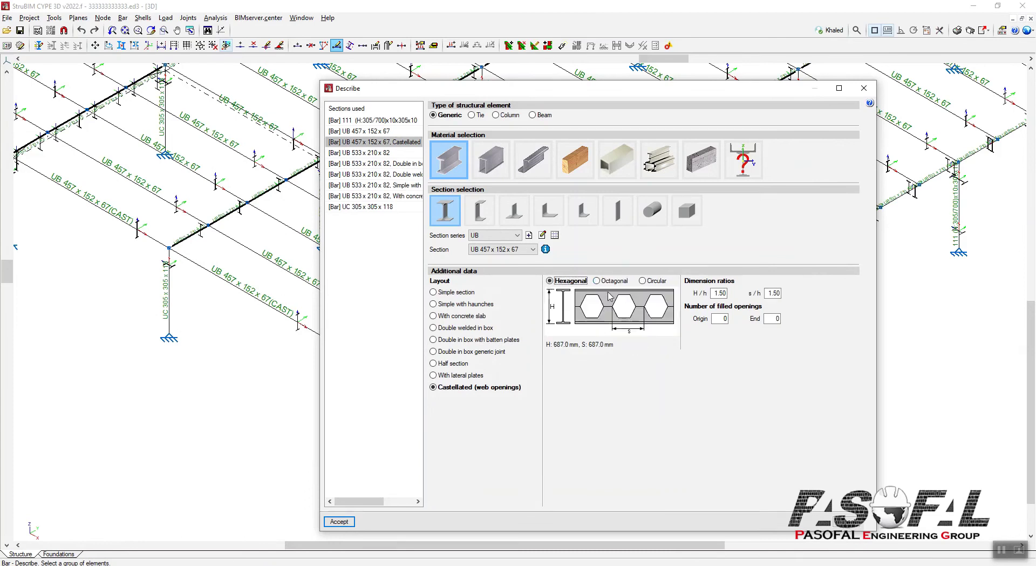
drag(771, 93, 706, 72)
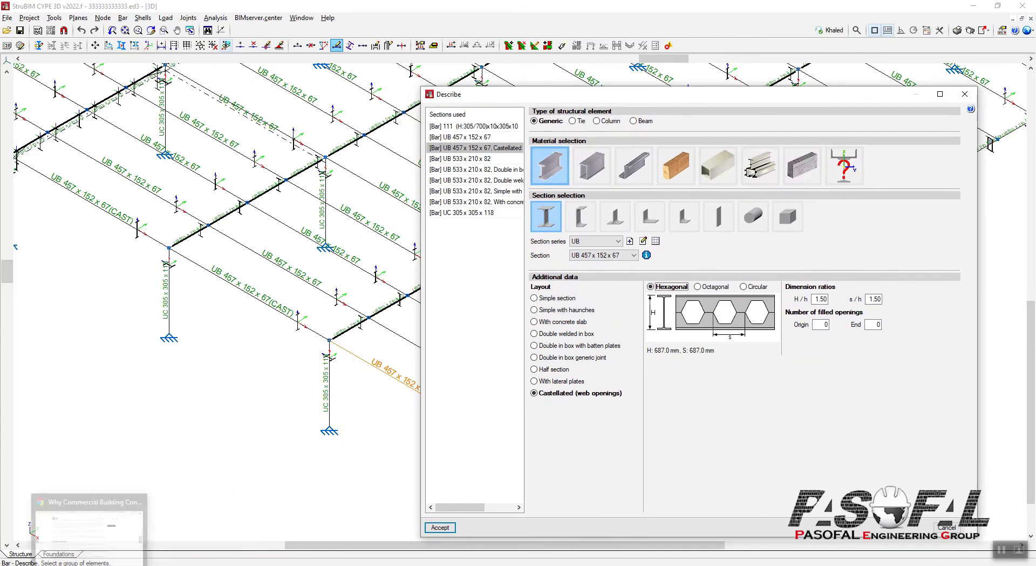
click(86, 532)
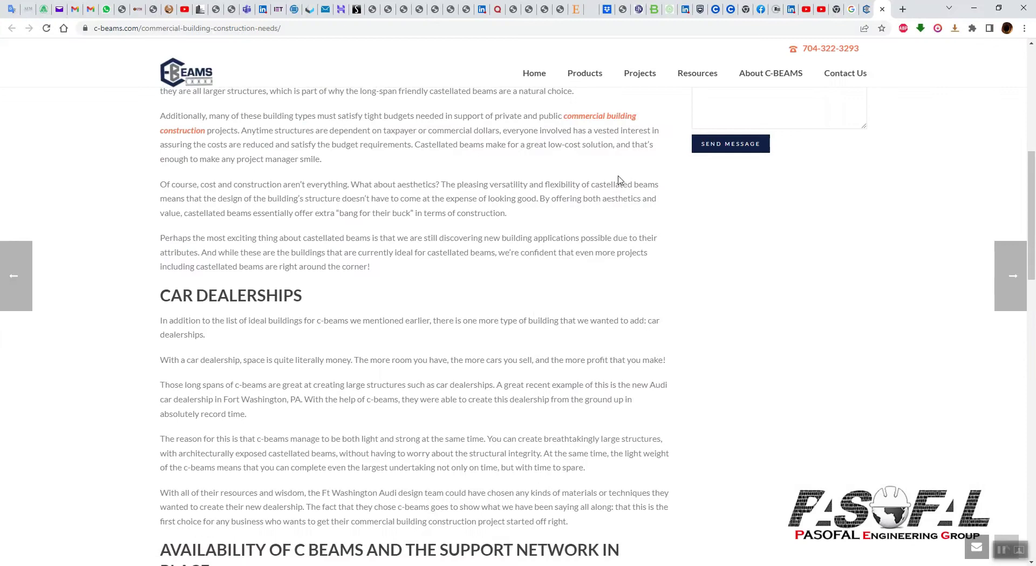
Step: Bring up the castellated beam image results and browse the enlarged Shutterstock steel-frame photo
click(852, 9)
click(809, 236)
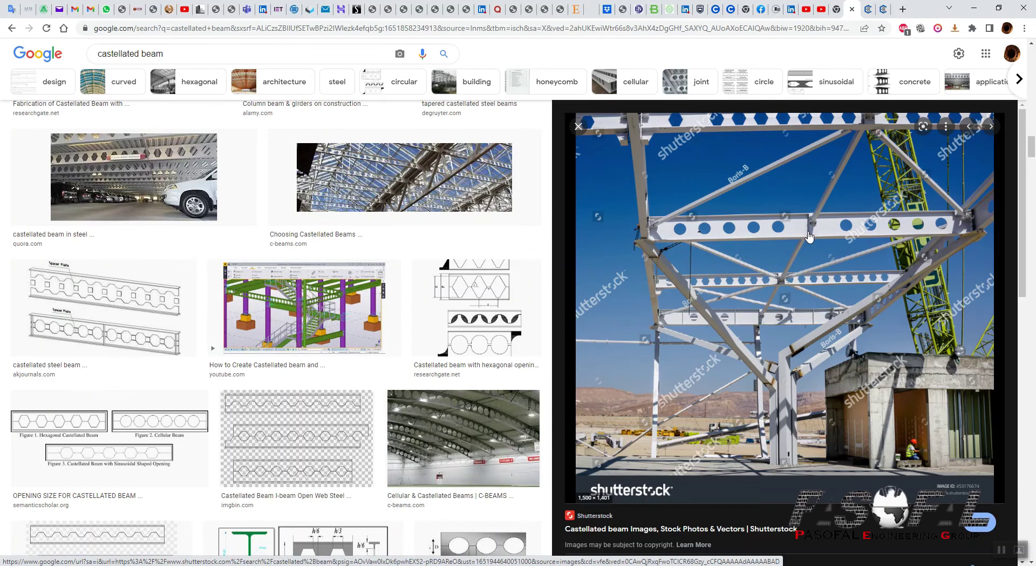
click(816, 230)
click(818, 228)
click(818, 229)
click(827, 225)
click(818, 231)
click(828, 228)
click(803, 228)
click(821, 223)
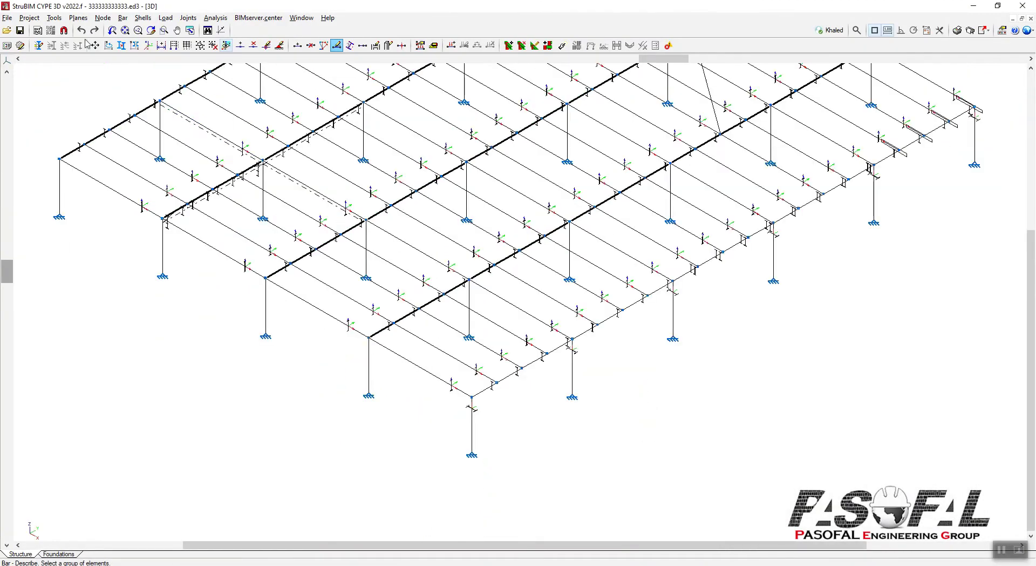
Step: Render only the castellated edge beam in 3D using Tools > 3D View > Element selection
click(54, 17)
mouse_move(83, 255)
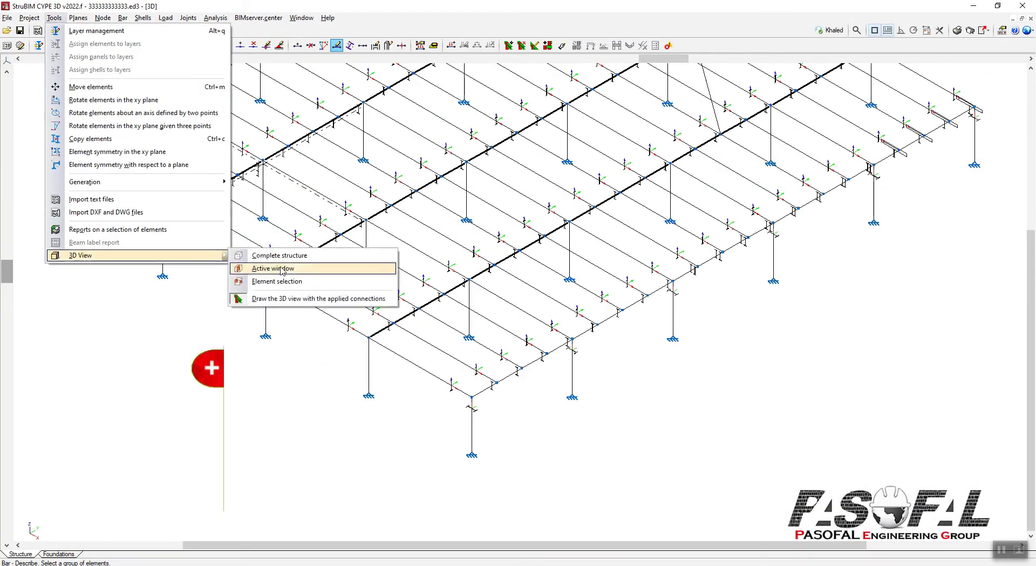
click(270, 284)
scroll(432, 410, up, 2)
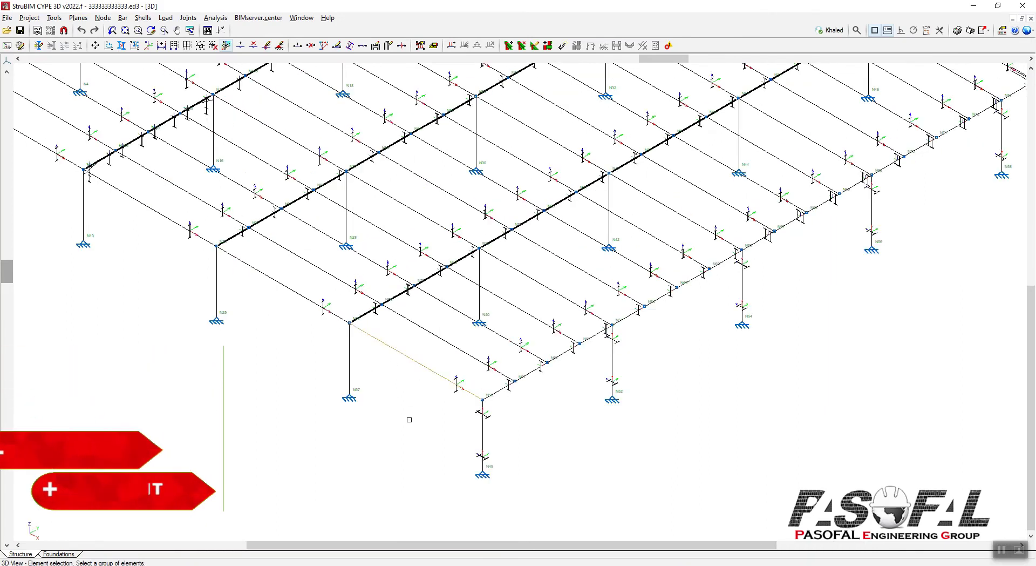
right_click(410, 420)
scroll(540, 313, up, 3)
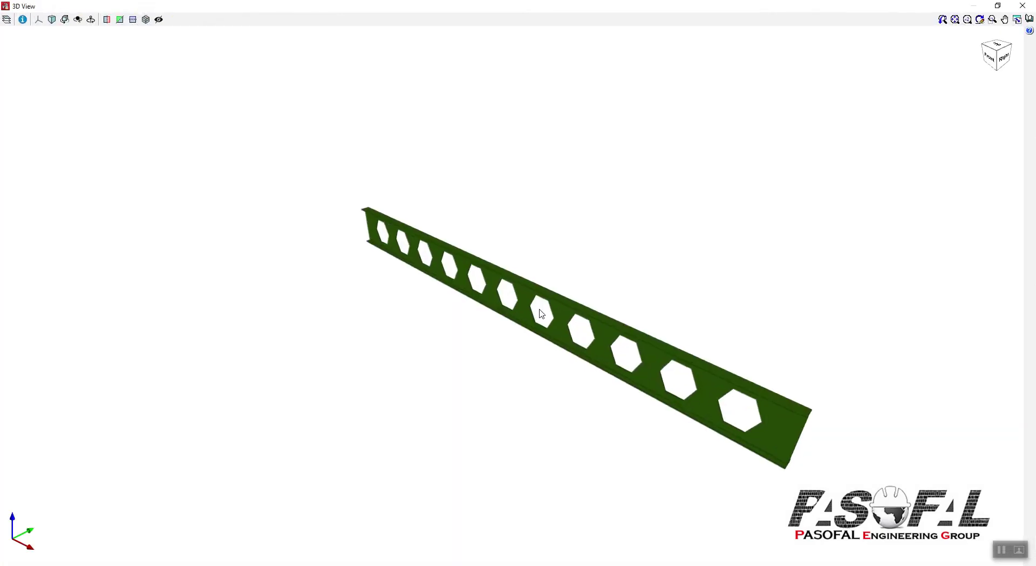
Step: Zoom along the beam's hexagonal web openings in the 3D view, then close it
scroll(477, 296, down, 1)
scroll(573, 327, up, 3)
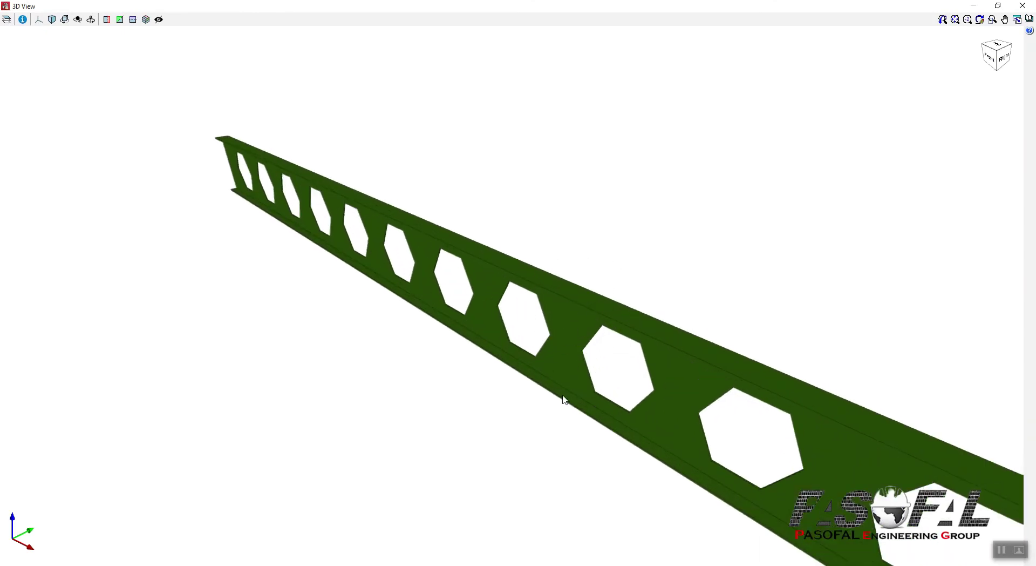
click(527, 331)
scroll(482, 296, down, 1)
scroll(483, 297, down, 1)
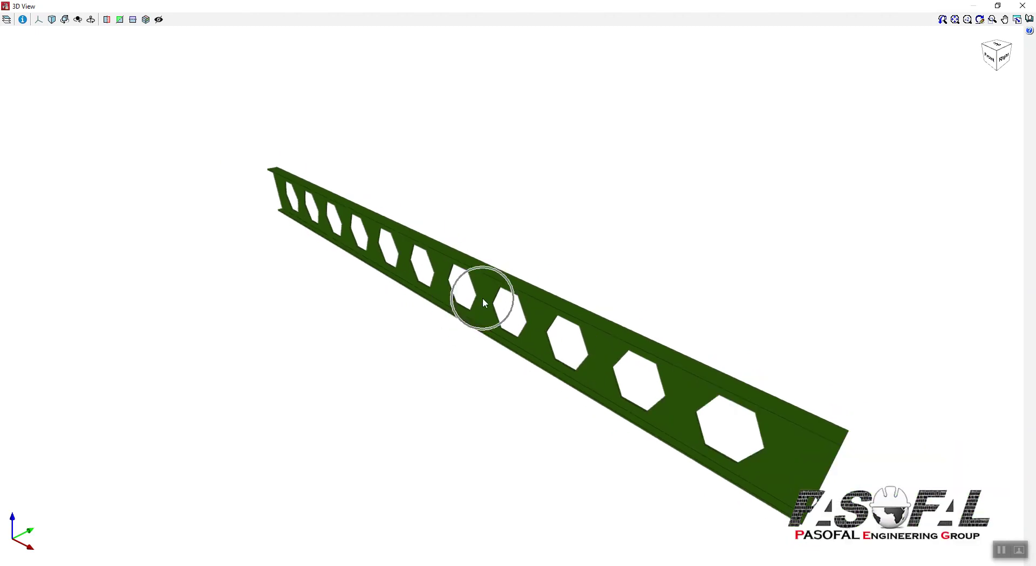
scroll(526, 318, up, 2)
scroll(526, 319, down, 2)
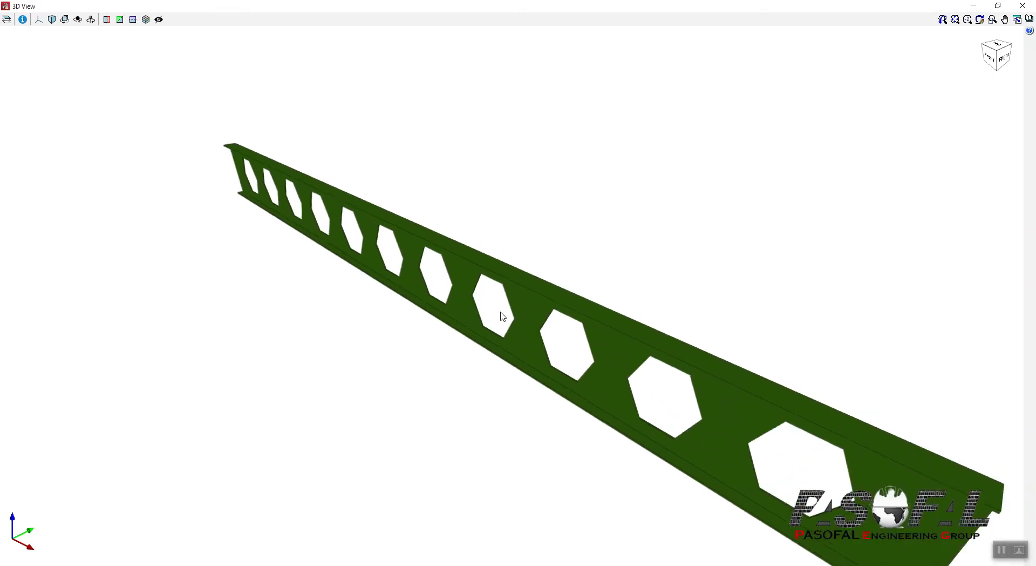
scroll(426, 273, down, 1)
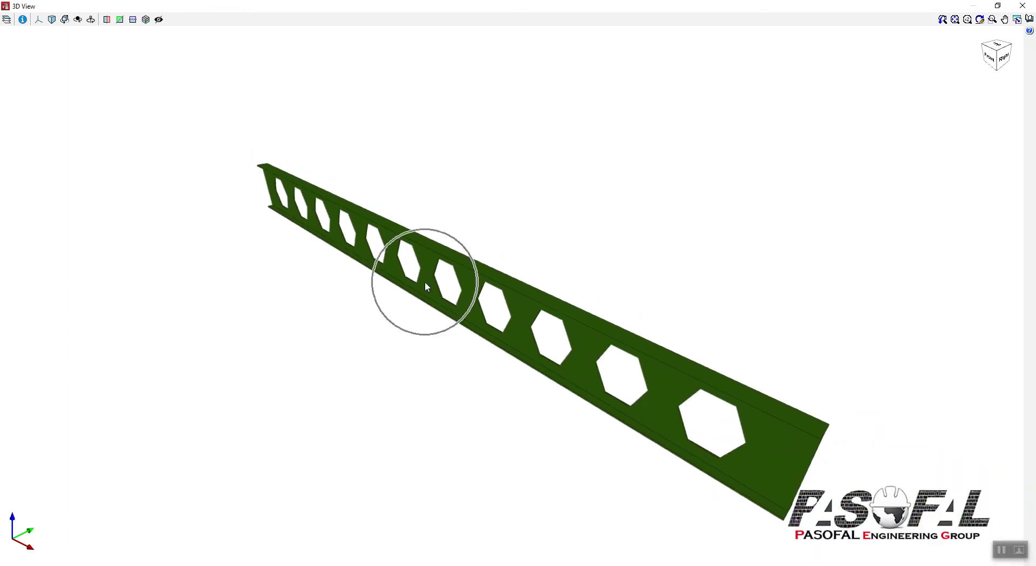
click(1023, 5)
scroll(531, 262, down, 1)
scroll(173, 140, up, 1)
Step: Insert a new node N136 on beam N38/N50 at a distance of 3 m
click(123, 18)
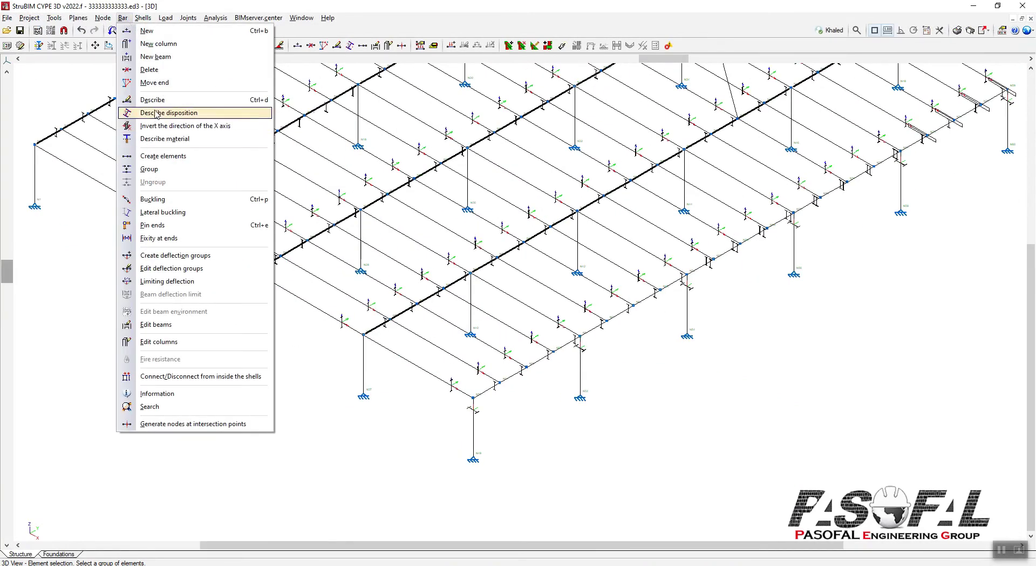
mouse_move(102, 19)
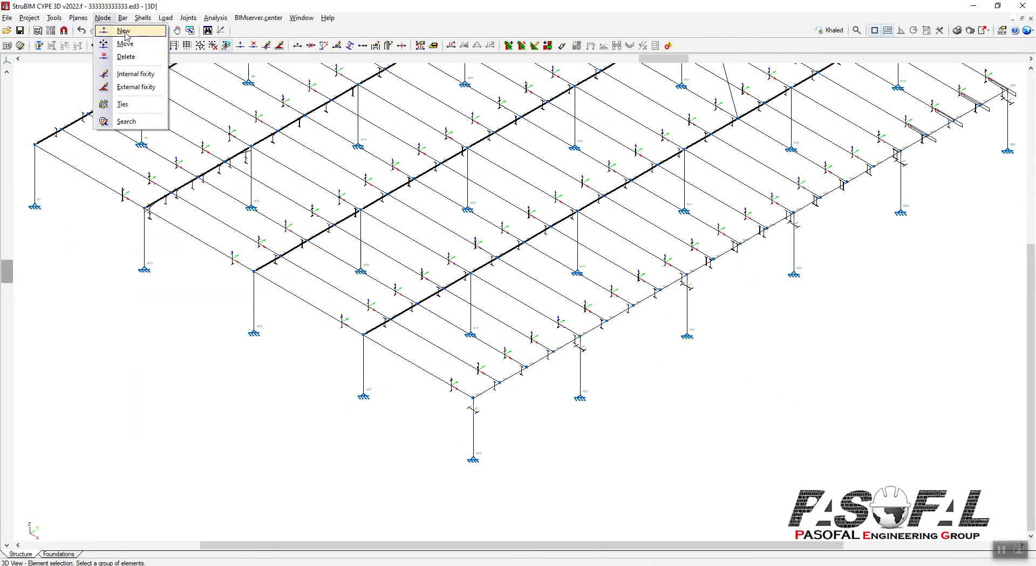
click(123, 31)
scroll(467, 417, up, 4)
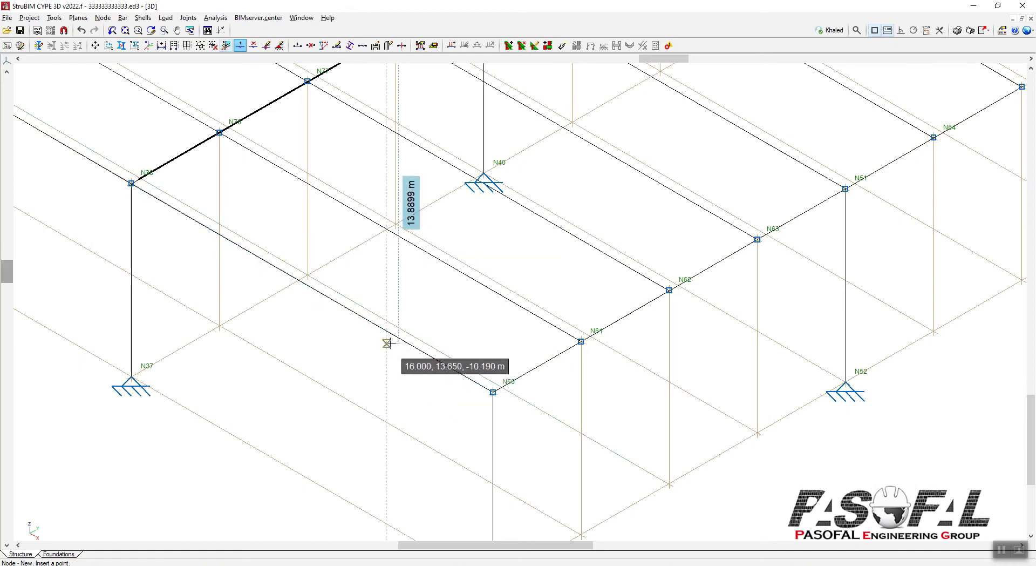
click(379, 327)
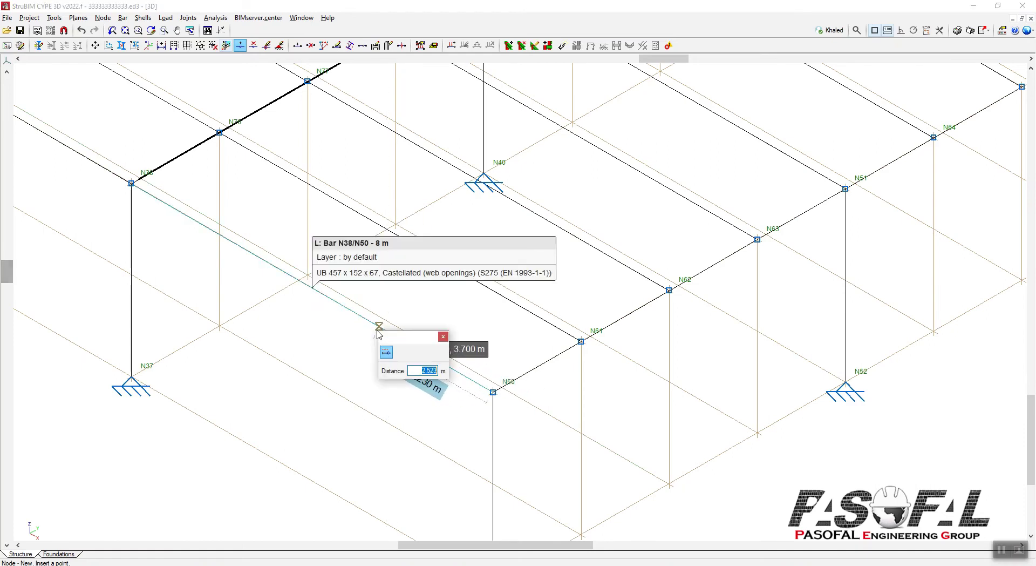
text(3)
key(Return)
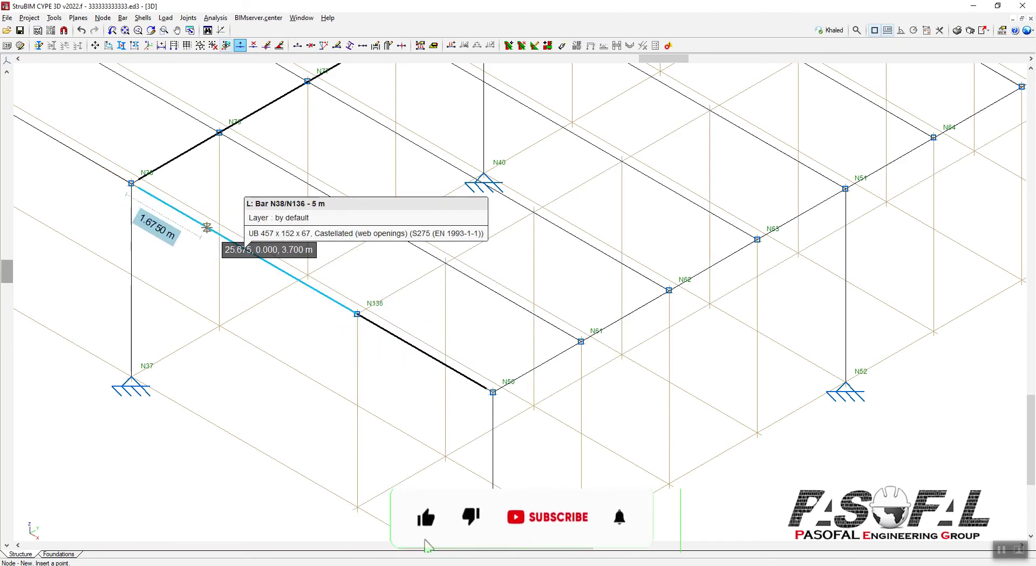
Step: Add node N137 on bar N38/N136 at 3 m, leaving 3 m, 2 m and 3 m lengths
click(206, 227)
text(3)
key(Return)
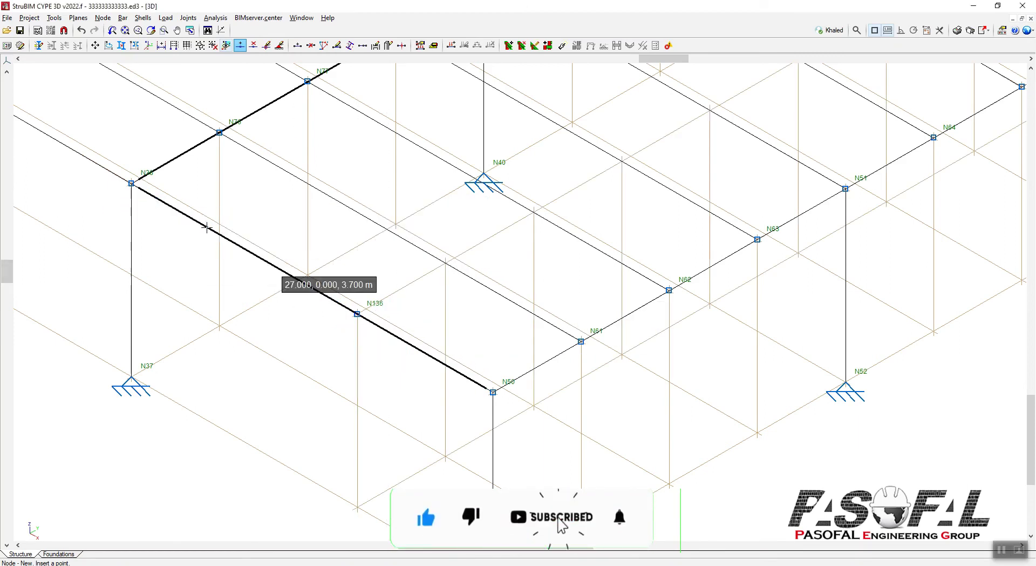
scroll(264, 270, up, 2)
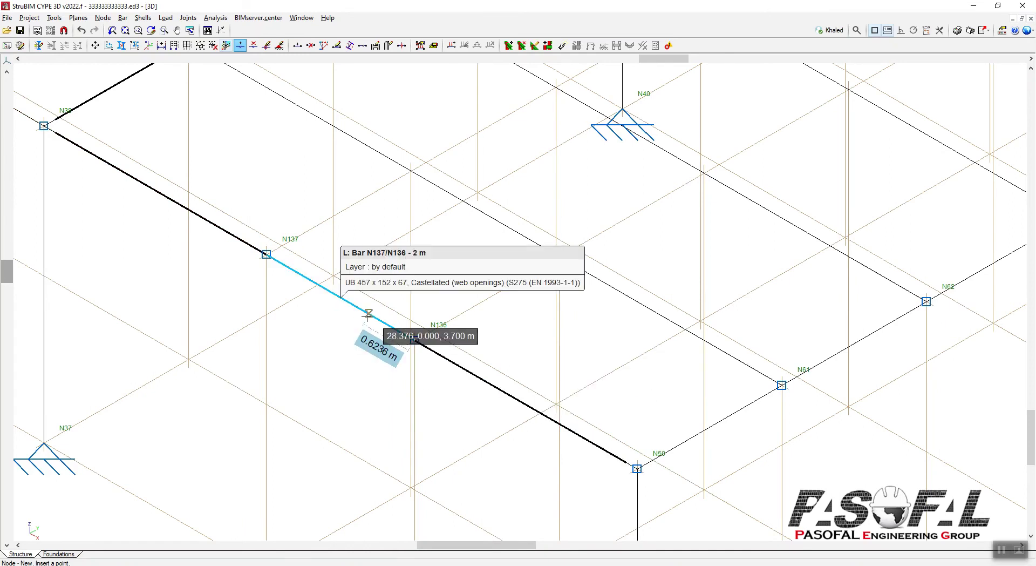
scroll(368, 316, up, 1)
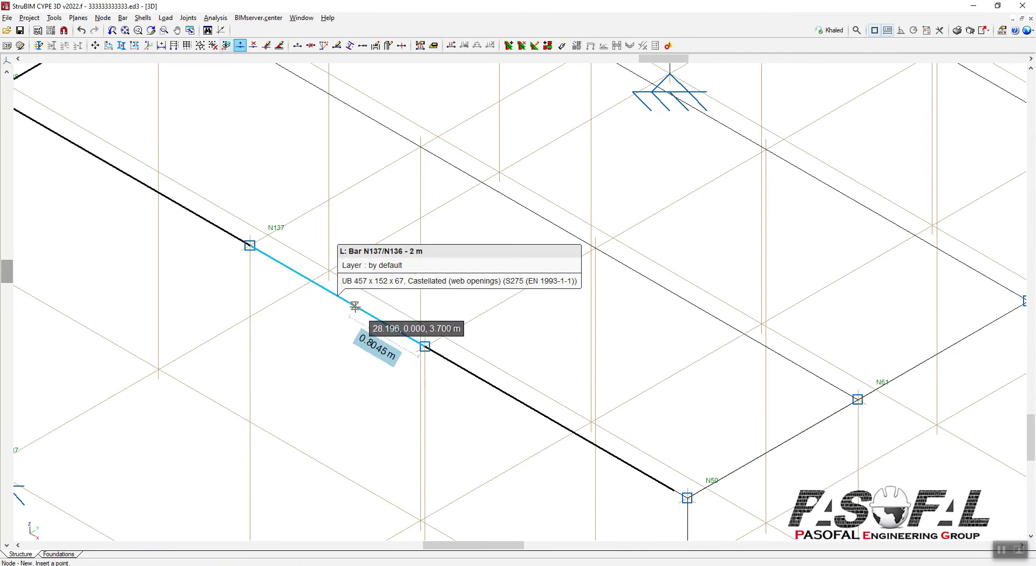
scroll(447, 300, down, 4)
scroll(453, 316, up, 2)
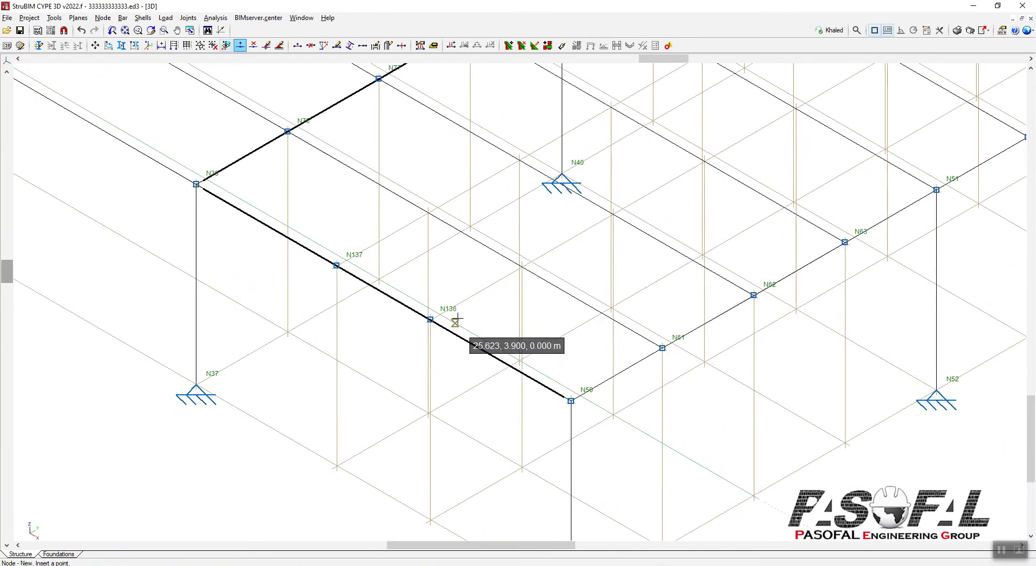
click(122, 18)
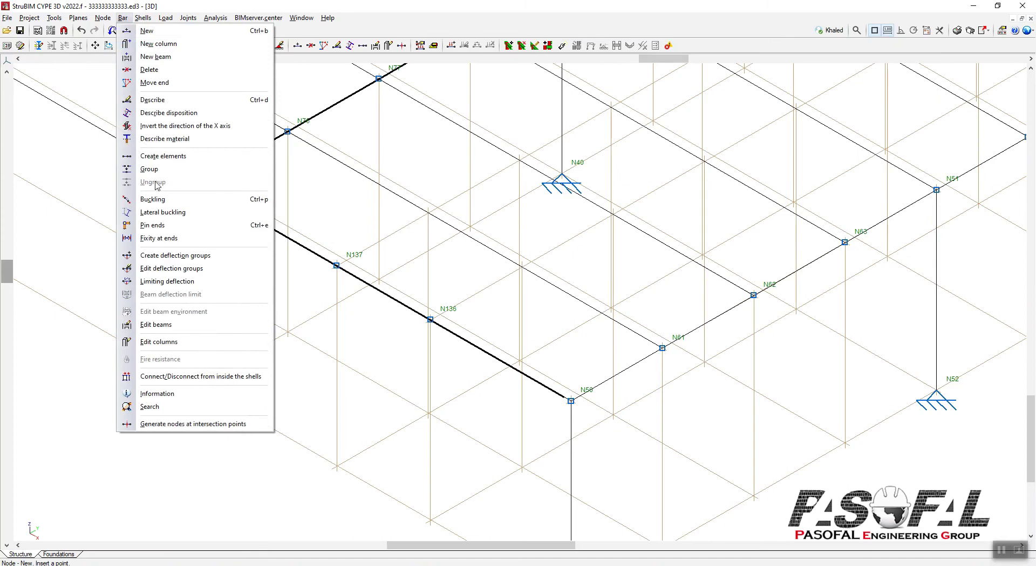
Step: Use Create elements on edge beam N38–N50 and confirm Yes to make three separate elements
click(122, 18)
click(102, 18)
mouse_move(124, 21)
click(163, 156)
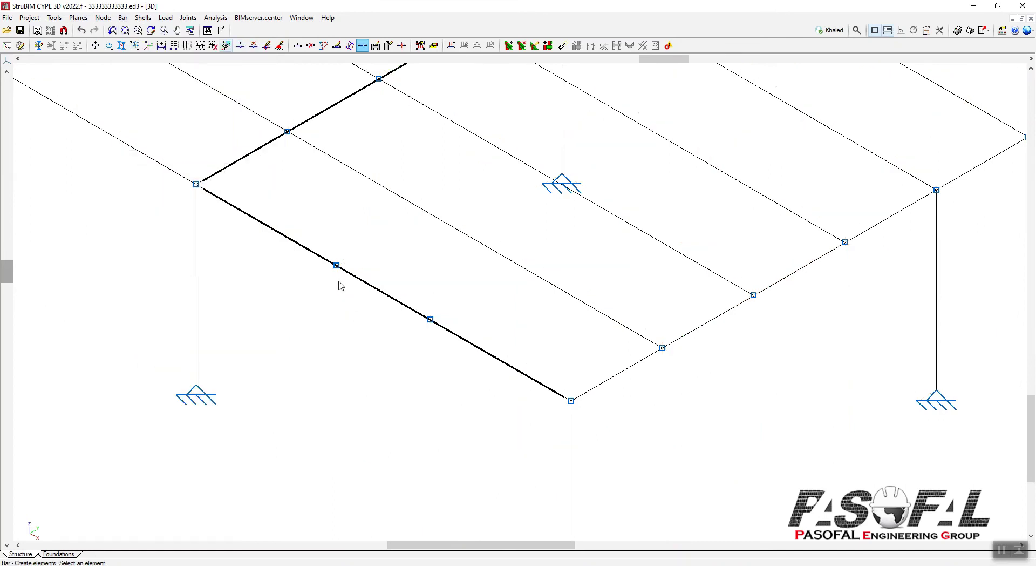
click(429, 325)
click(466, 308)
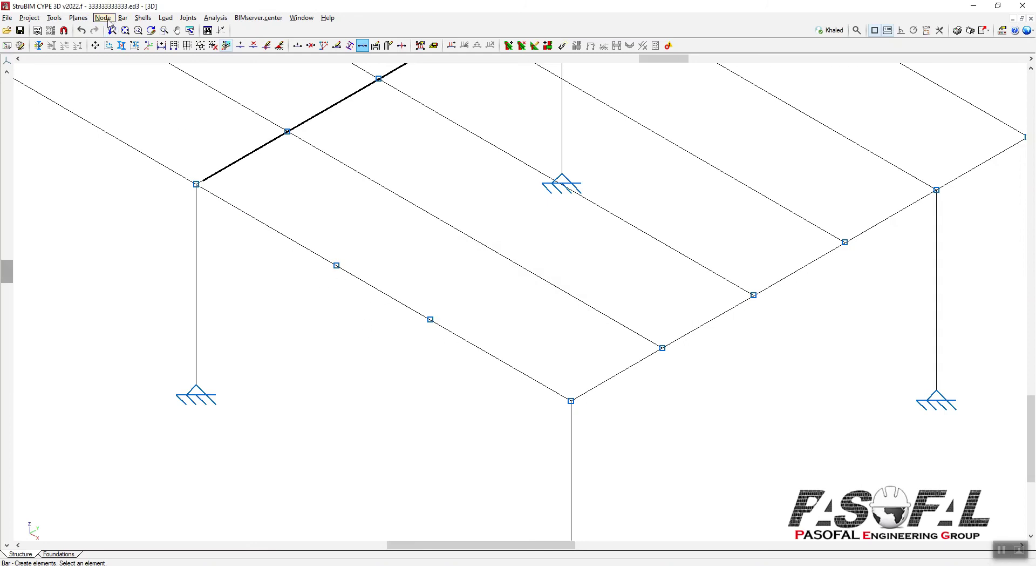
click(108, 20)
mouse_move(123, 18)
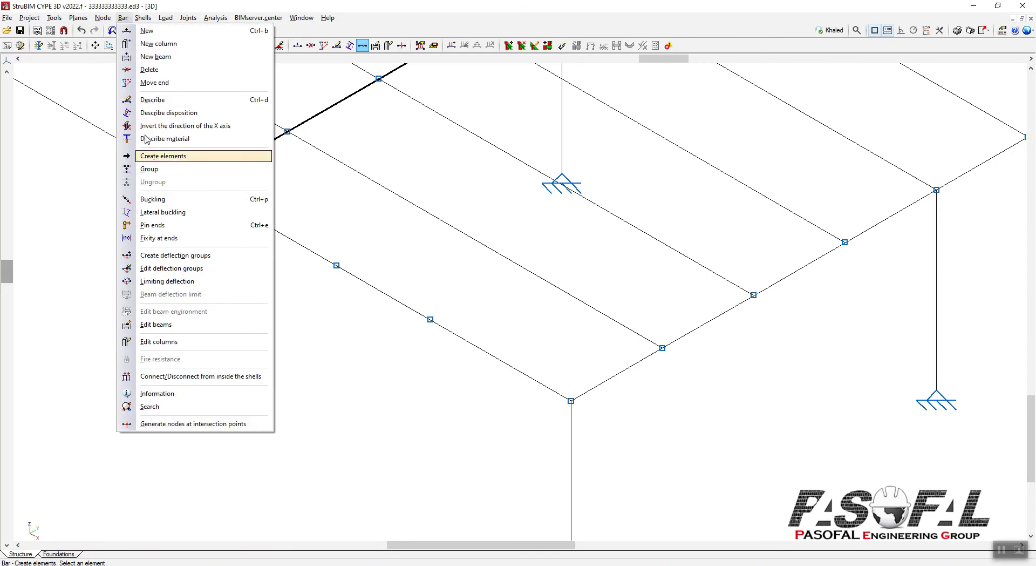
Step: Open the Describe dialog for middle bar N137/N136, showing its castellated UB 457 x 152 x 67
click(152, 100)
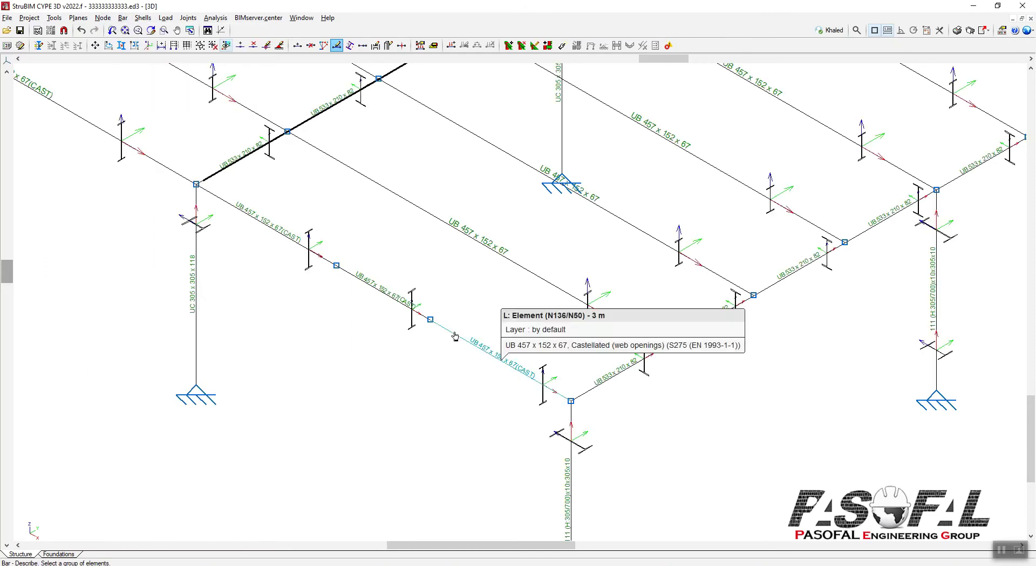
scroll(351, 265, up, 3)
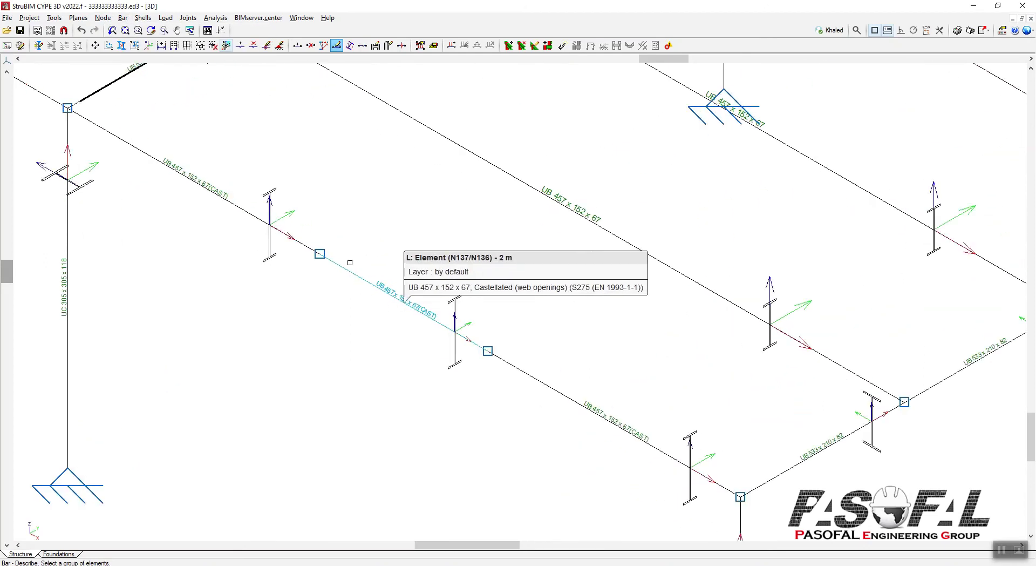
click(401, 303)
scroll(356, 343, down, 3)
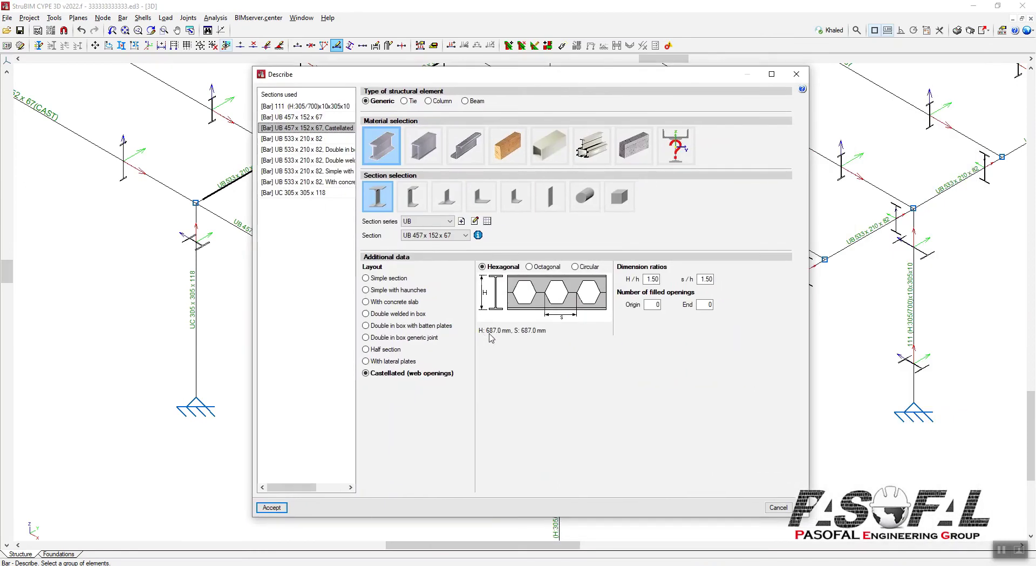
click(650, 279)
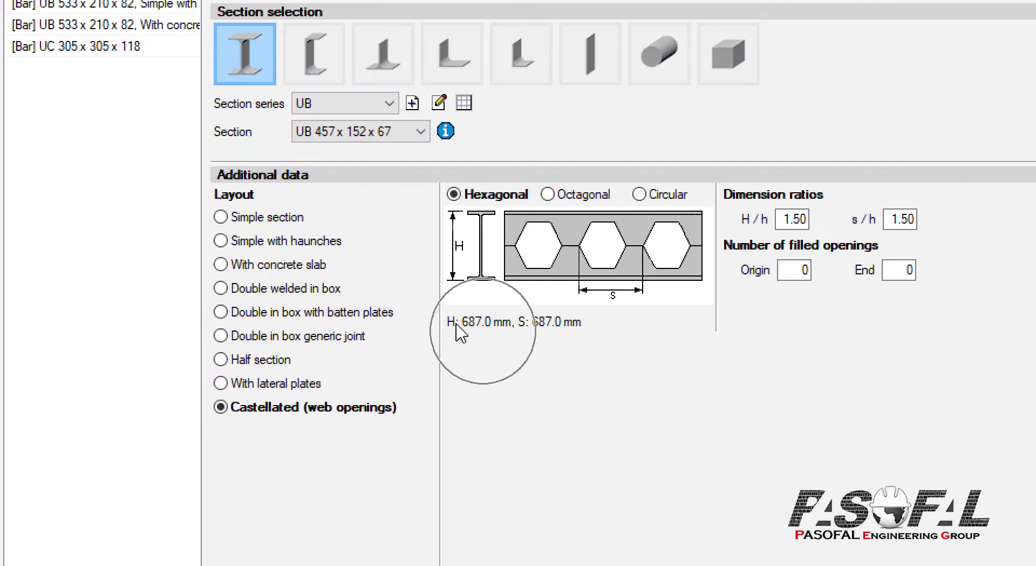
click(484, 334)
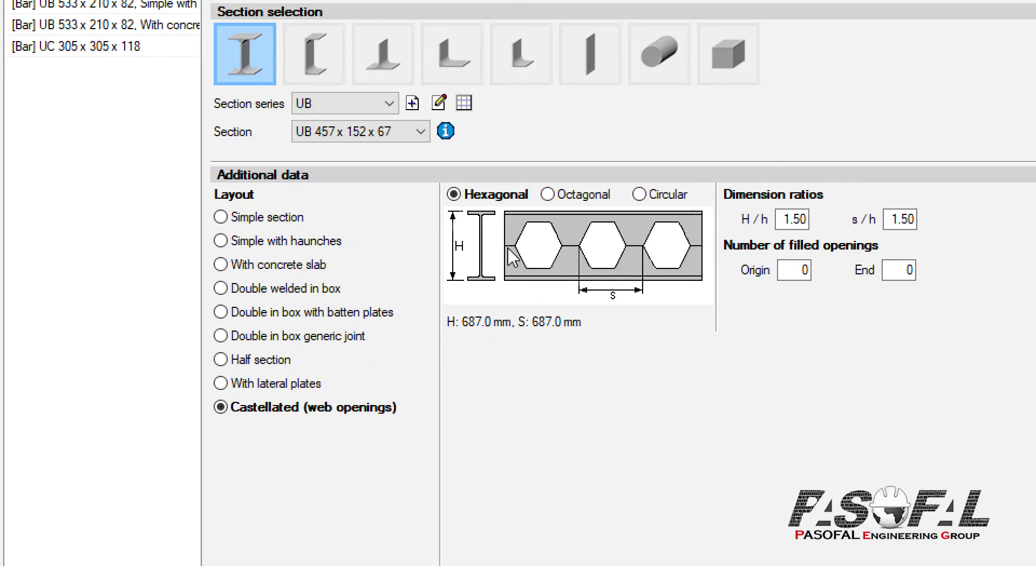
click(468, 332)
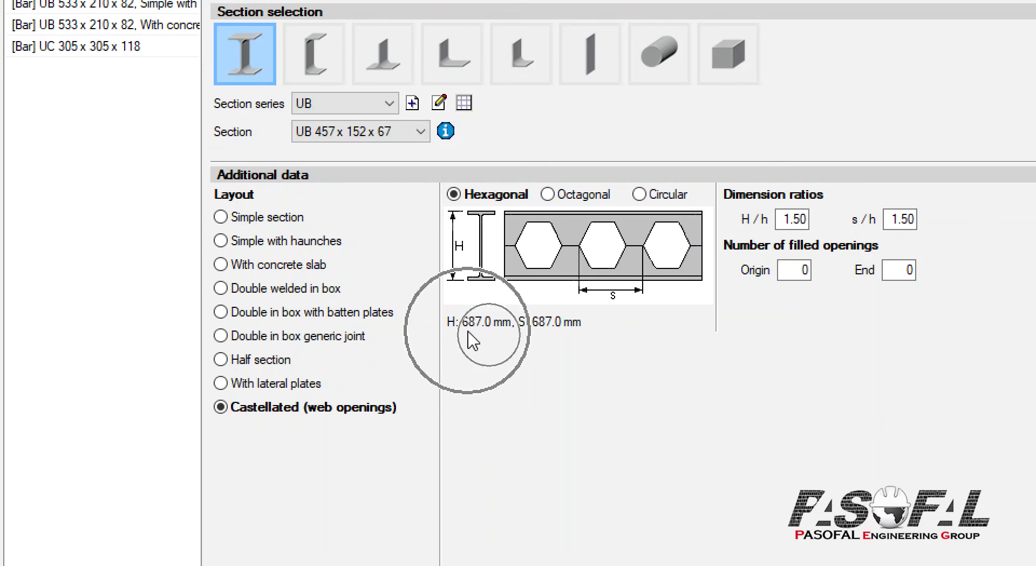
click(470, 329)
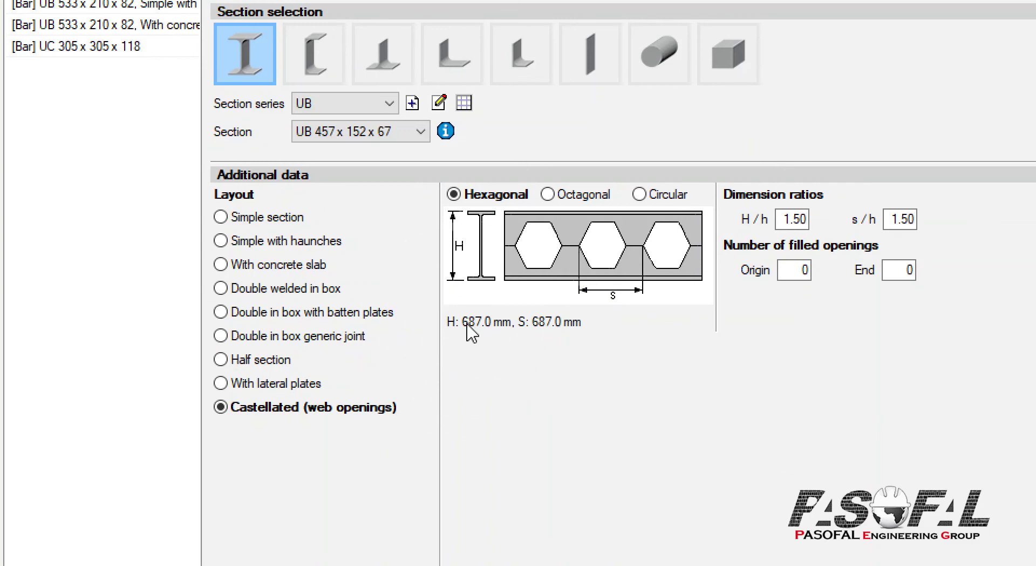
click(473, 333)
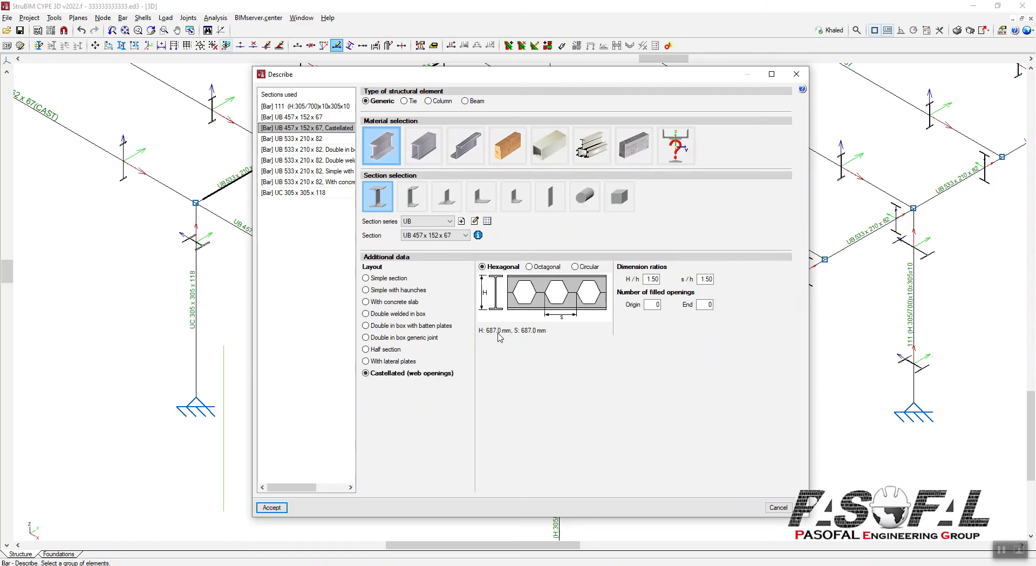
click(434, 236)
click(461, 222)
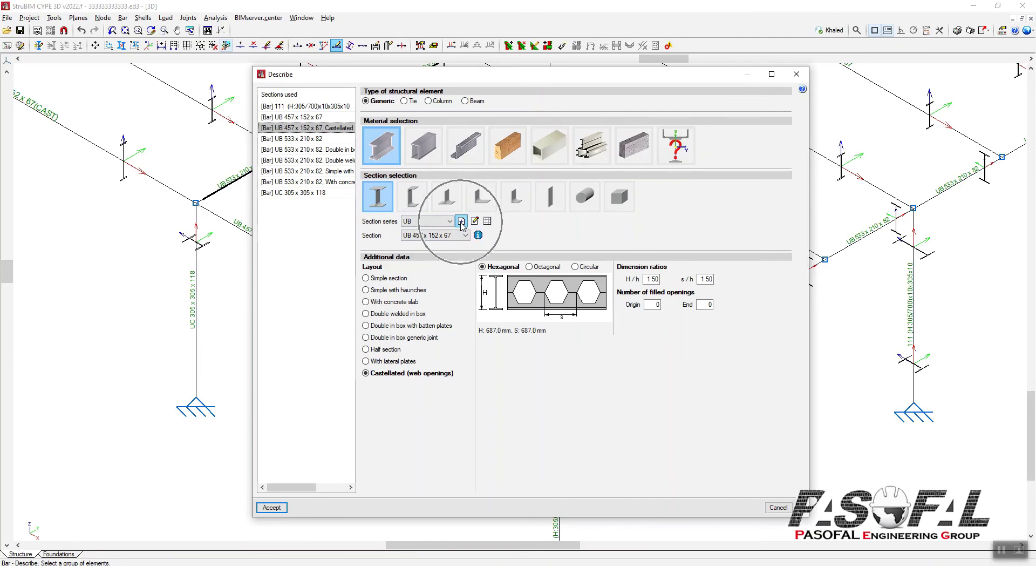
click(520, 301)
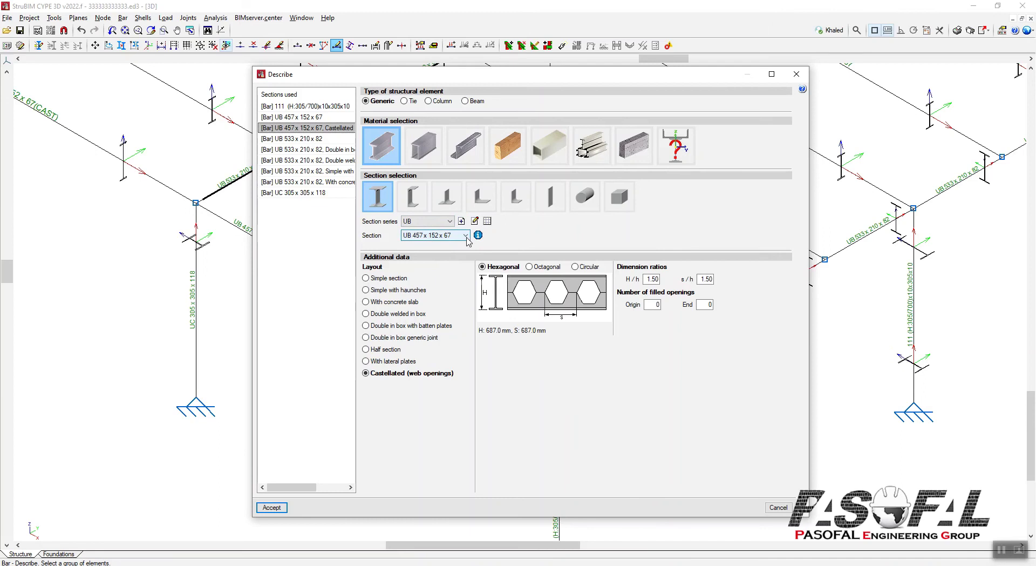
click(426, 239)
click(426, 239)
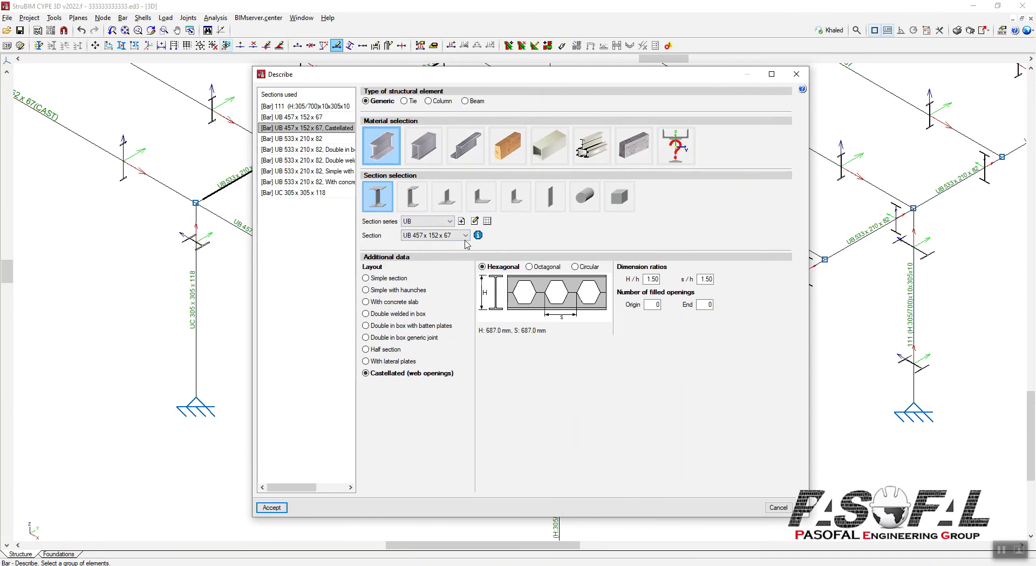
click(464, 238)
click(465, 239)
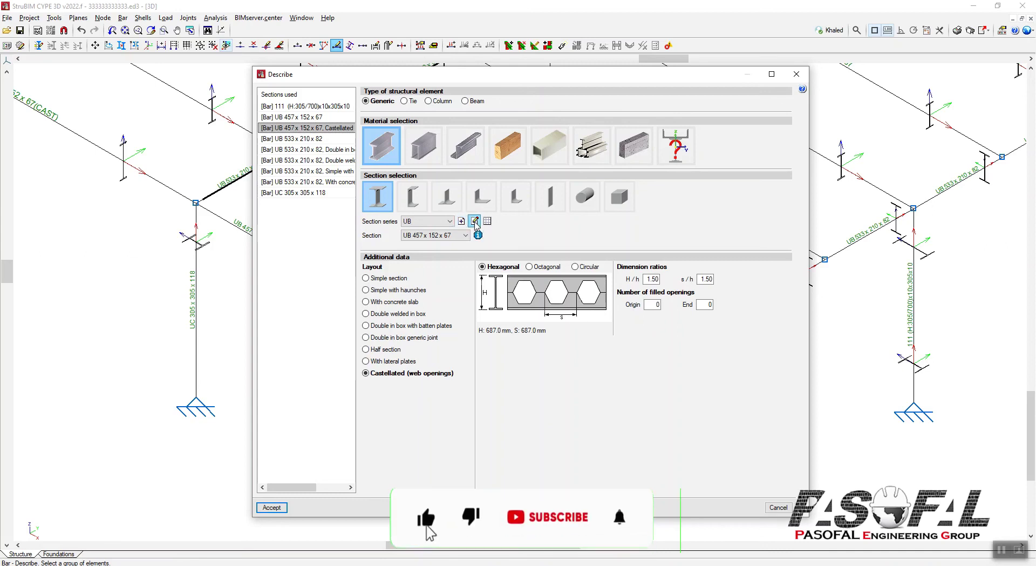
Step: Copy UB 457 x 152 x 67 in the UB series and open the copy in the Section editor
click(475, 222)
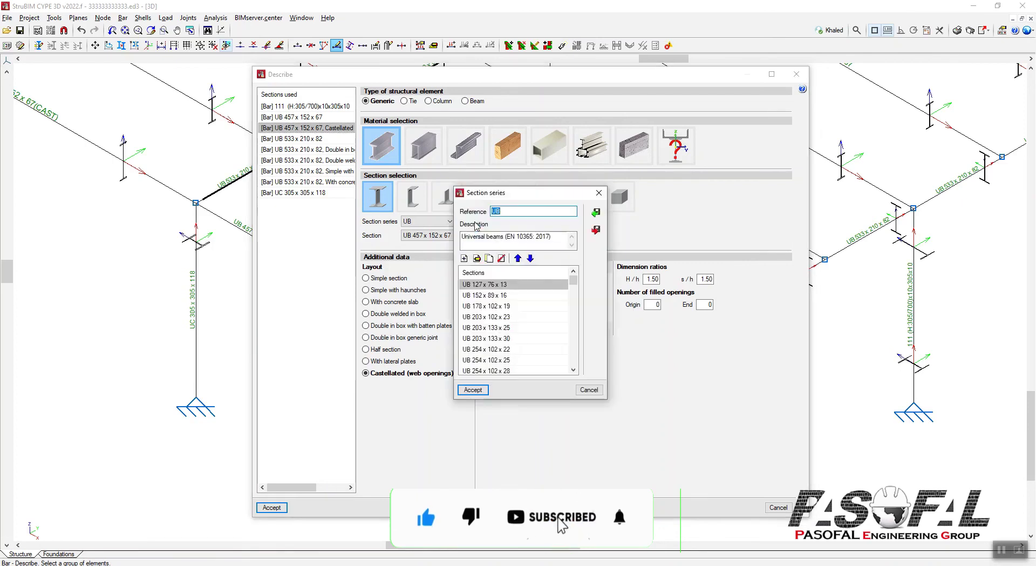
drag(538, 195, 646, 184)
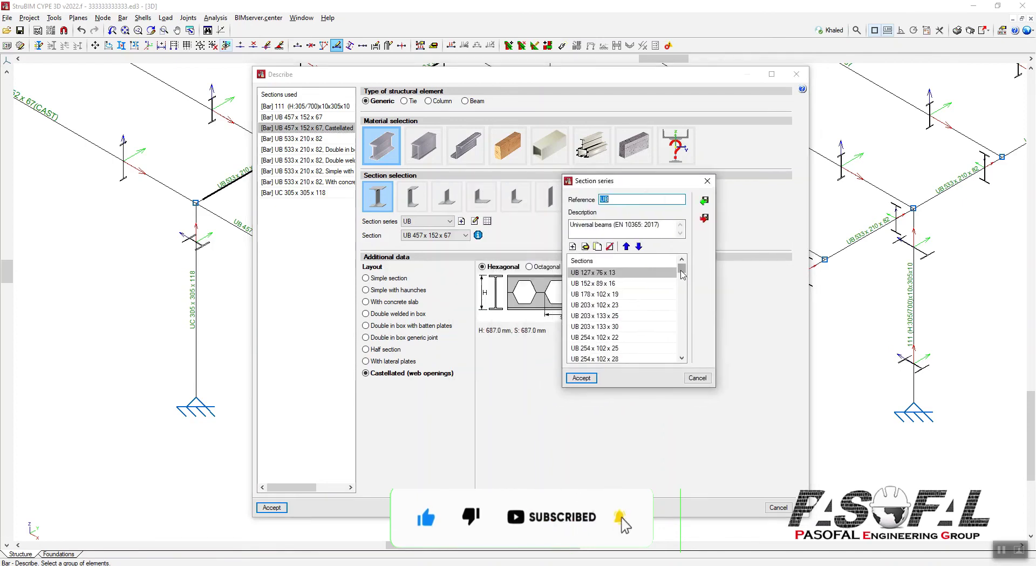
scroll(649, 324, down, 7)
click(637, 316)
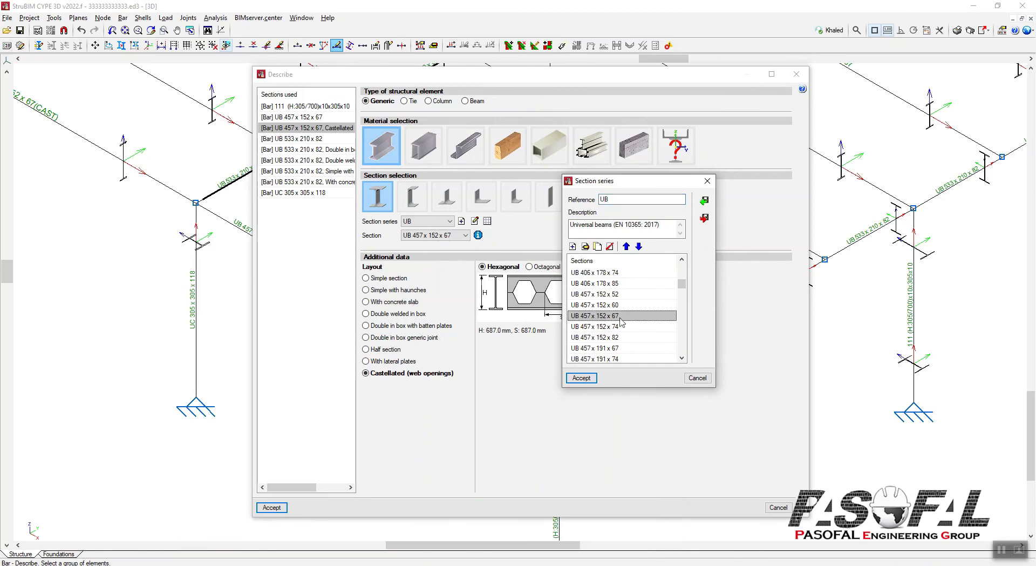
click(598, 247)
drag(682, 285, 682, 351)
click(598, 348)
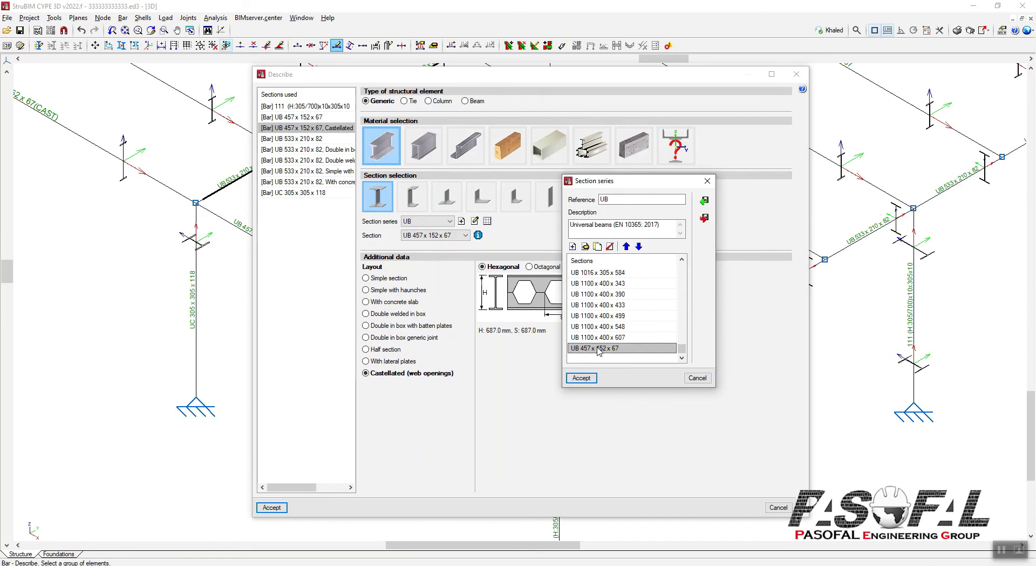
click(585, 246)
click(684, 214)
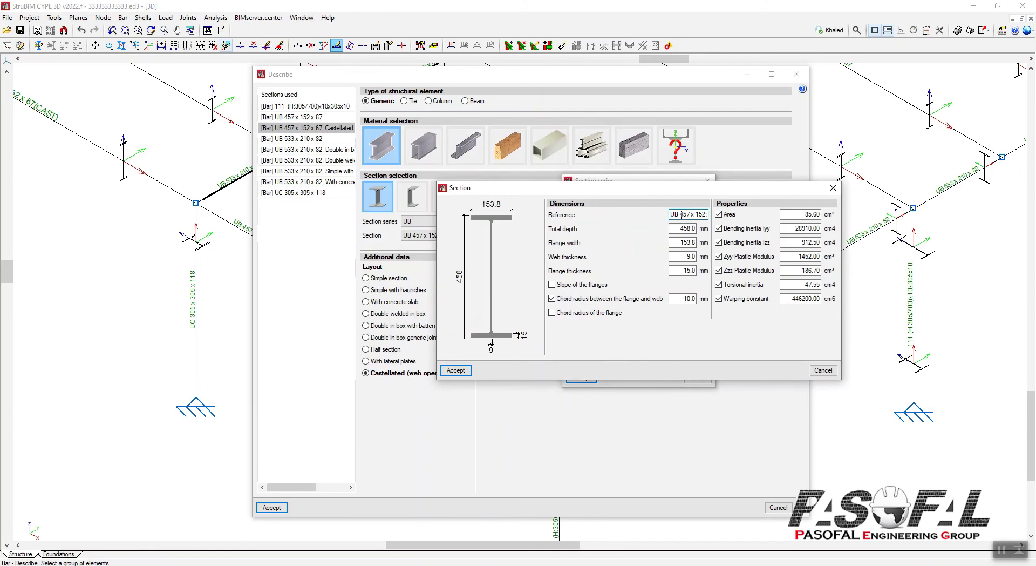
Step: Rename the copied section to UB 687 x 152 x 67 and set its total depth to 687 mm
click(689, 214)
key(BackSpace)
key(BackSpace)
key(BackSpace)
text(68)
key(Tab)
click(690, 233)
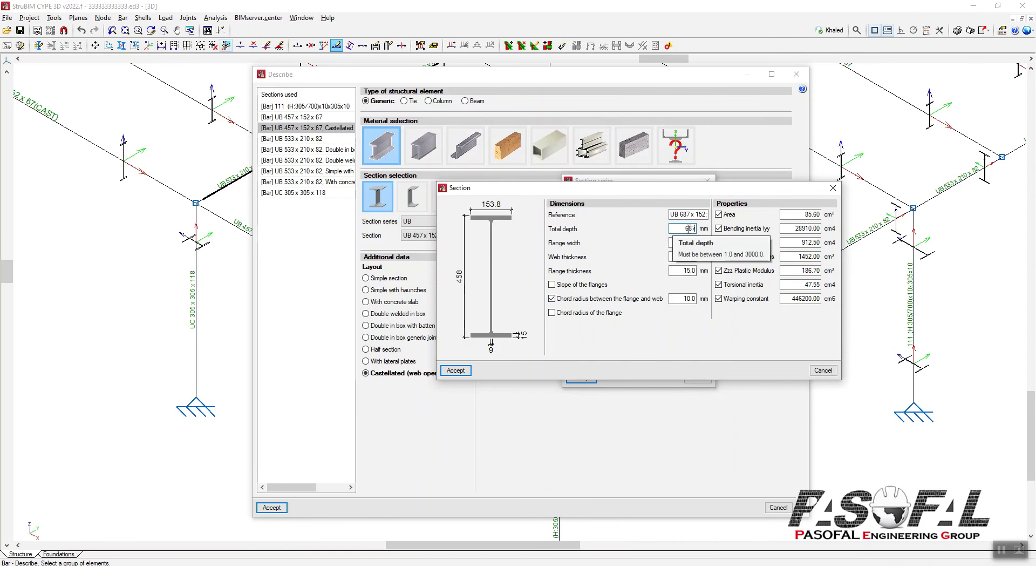
click(677, 242)
click(457, 370)
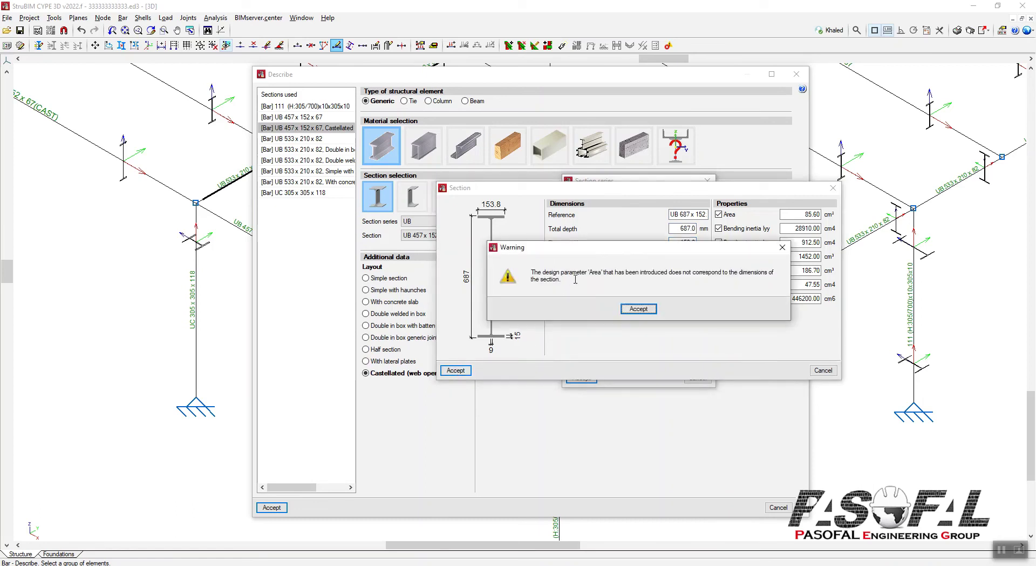
Step: Dismiss the area warning, uncheck all seven properties for automatic calculation, and save the section
click(654, 310)
click(719, 214)
click(719, 229)
click(719, 243)
click(719, 256)
click(719, 271)
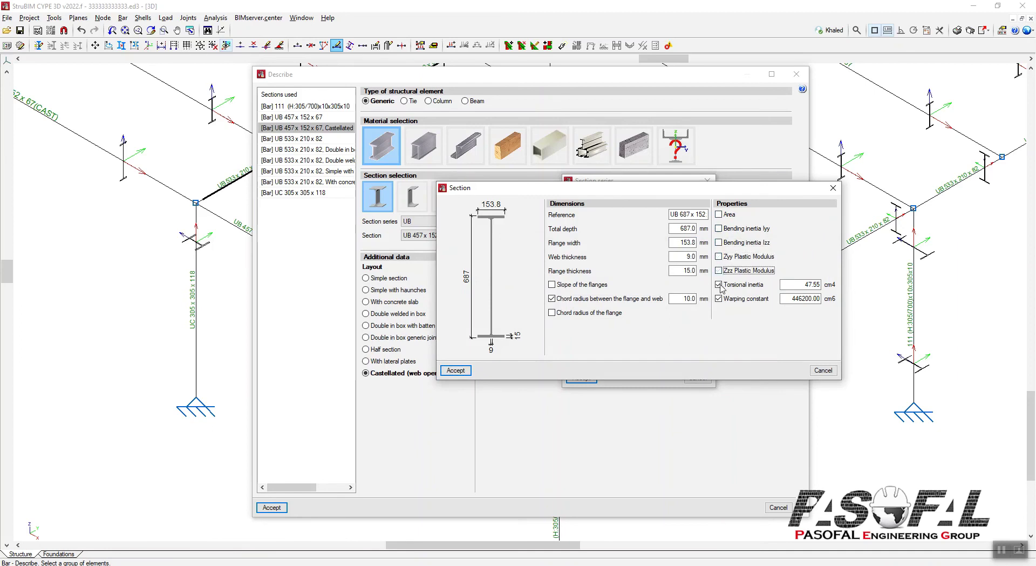
click(719, 284)
click(719, 299)
click(456, 370)
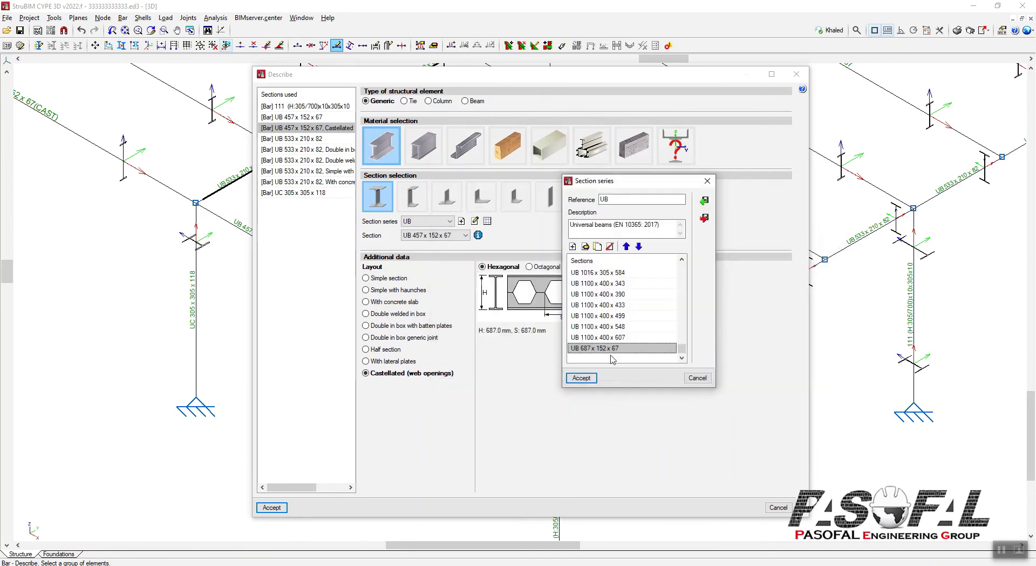
Step: Close the section series and set element N137/N136's section to UB 687 x 152 x 67
click(581, 377)
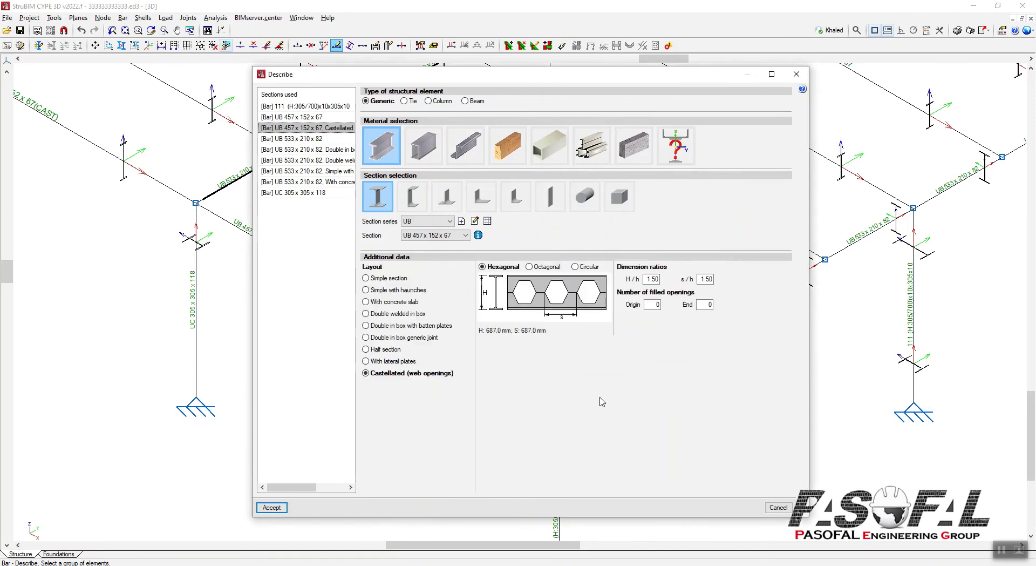
click(466, 235)
drag(467, 306, 468, 435)
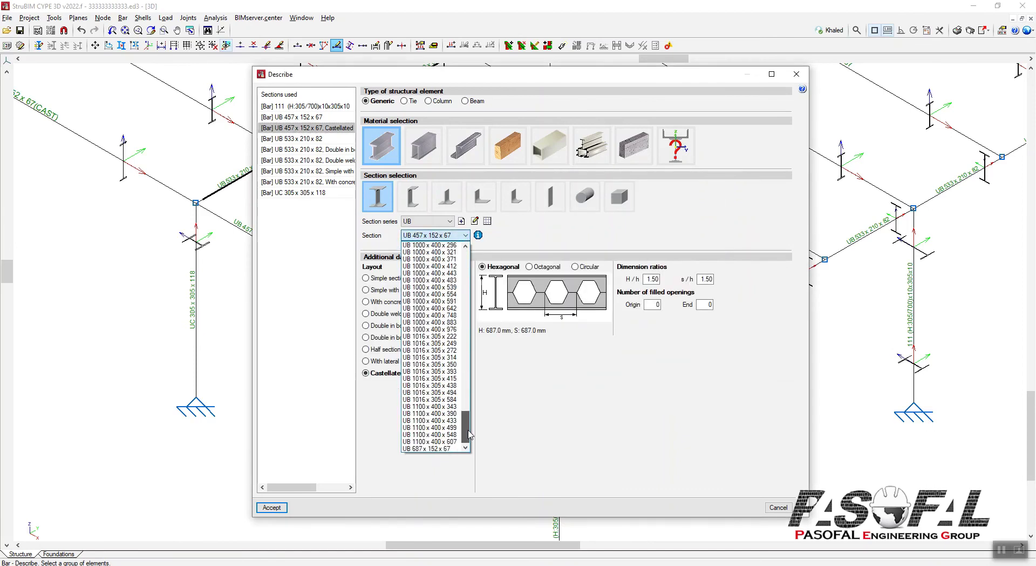
click(428, 448)
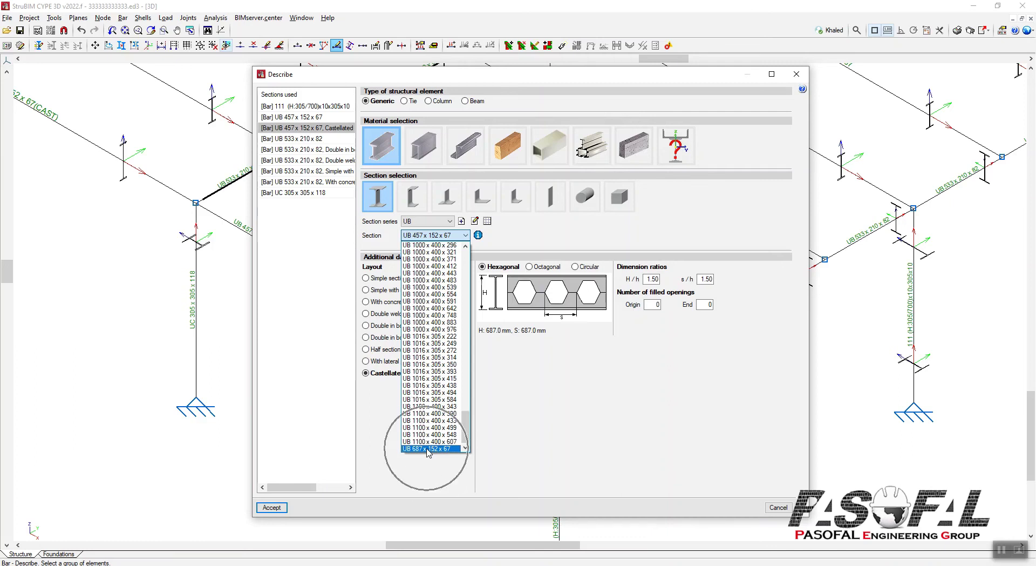
click(272, 507)
mouse_move(383, 316)
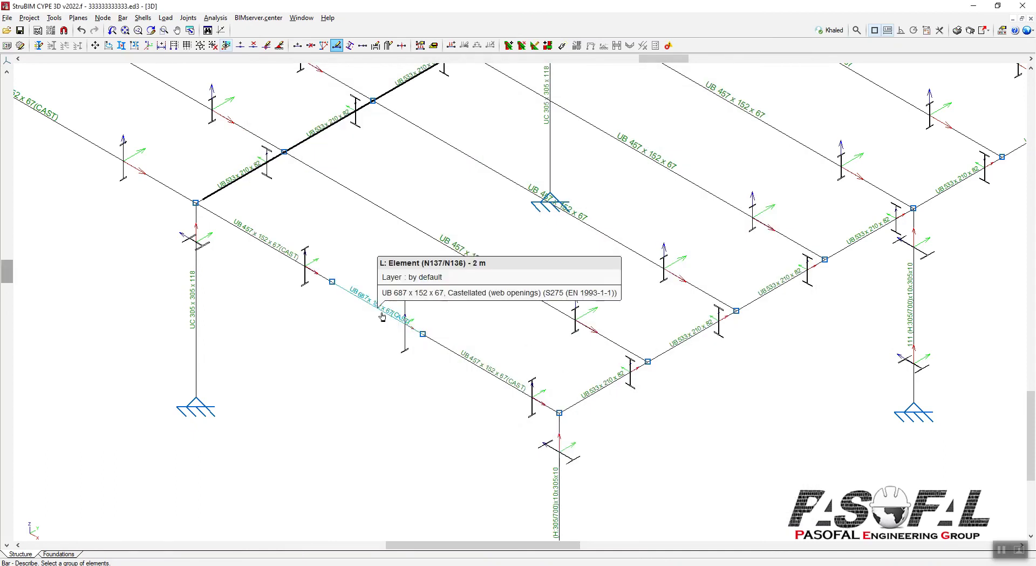
Step: Change element N137/N136 to a Simple section layout, keeping UB 687 x 152 x 67
right_click(346, 371)
click(382, 373)
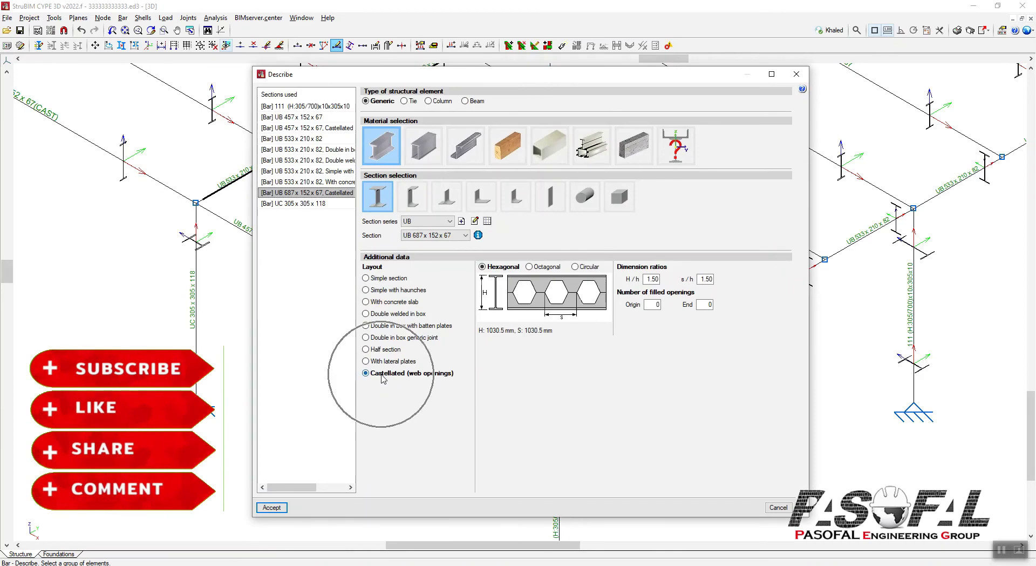
click(381, 279)
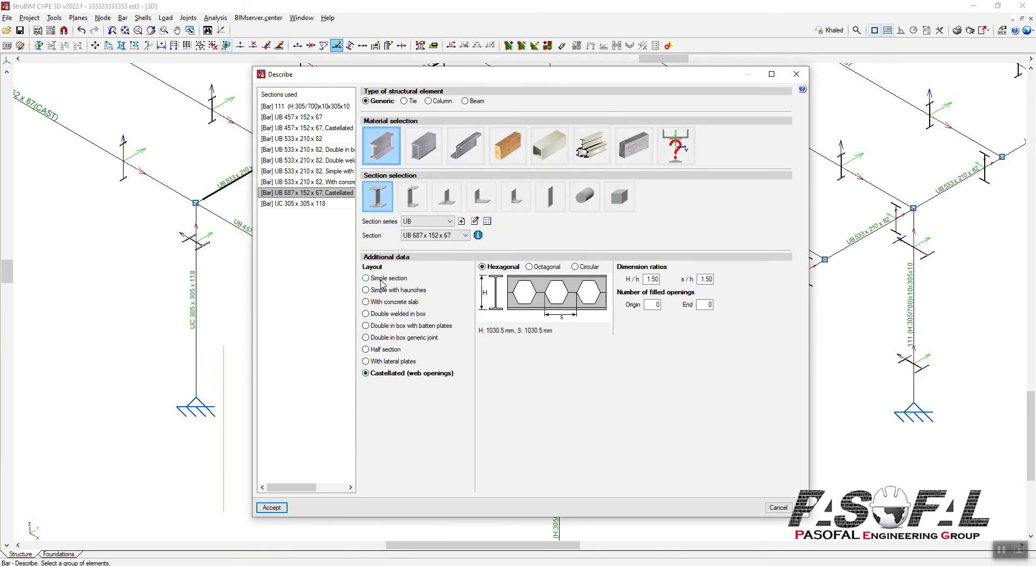
click(465, 235)
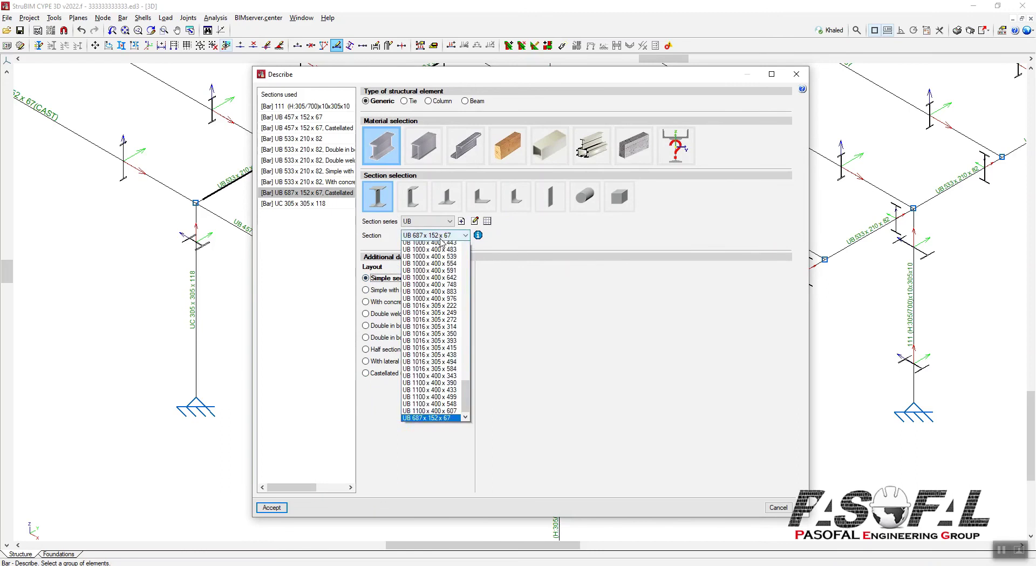
click(432, 448)
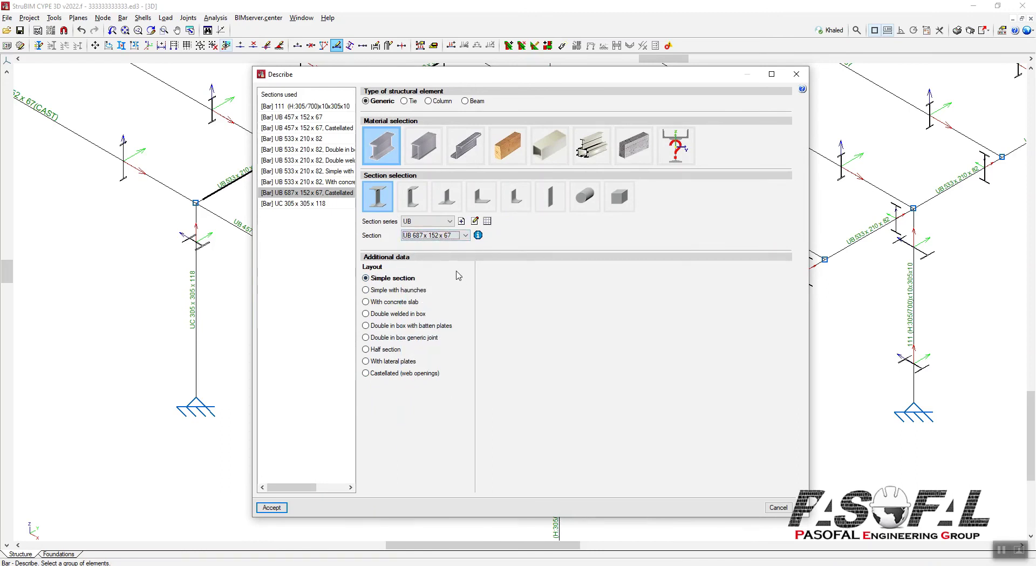
click(271, 507)
scroll(407, 338, up, 3)
scroll(407, 338, down, 2)
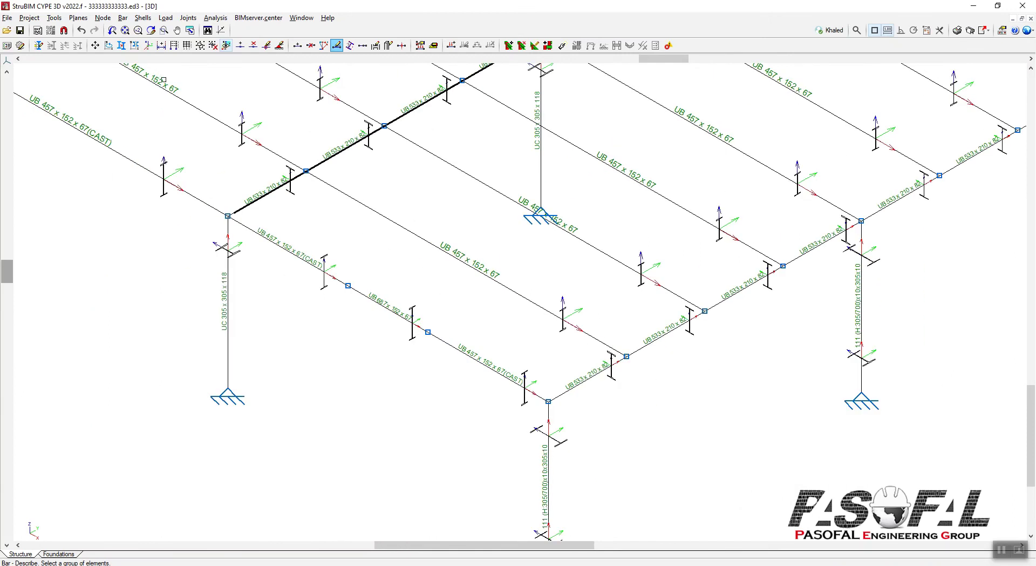
Step: Display the castellated beam chain in a rendered 3D view, orbited to a front view
click(63, 18)
mouse_move(81, 256)
click(272, 281)
click(302, 258)
right_click(386, 251)
middle_drag(546, 320, 606, 365)
scroll(571, 285, up, 3)
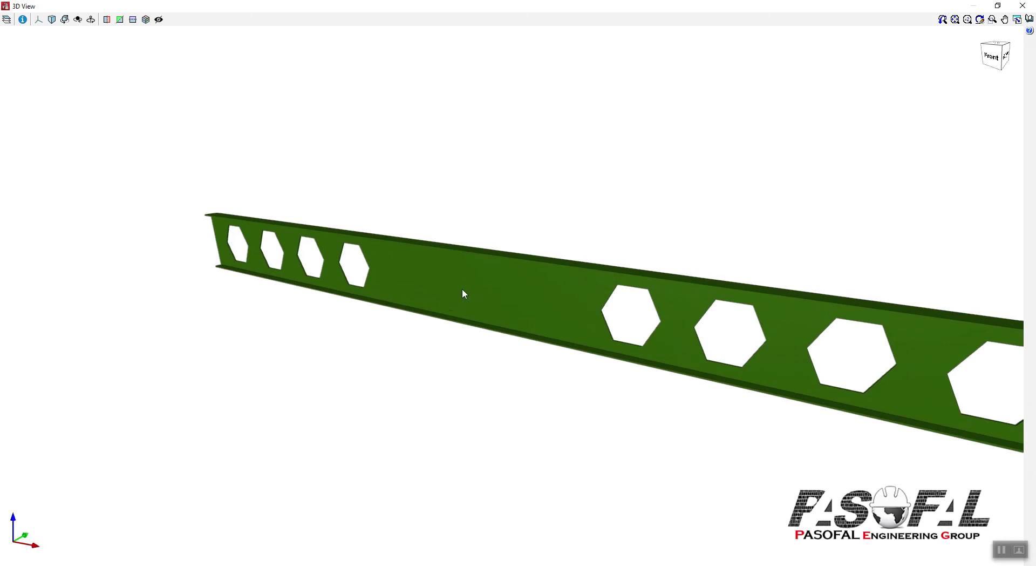